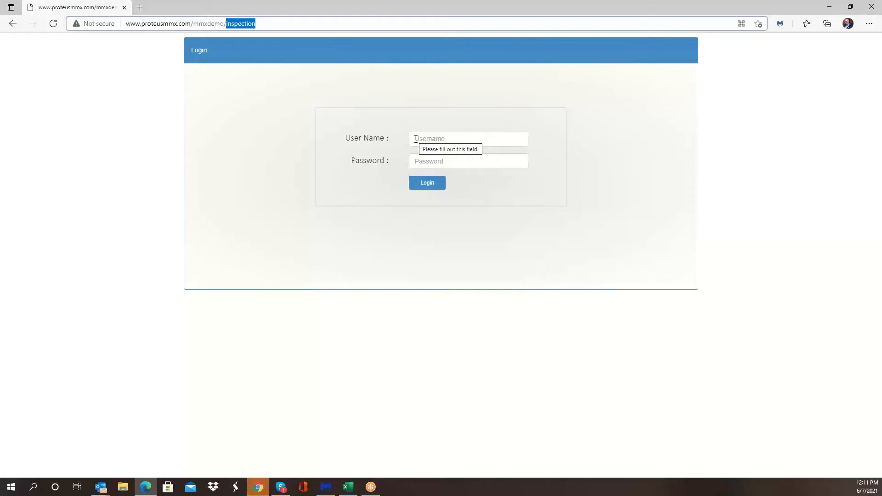
# Step: Log in with the username Administrator and the account password
pyautogui.click(424, 138)
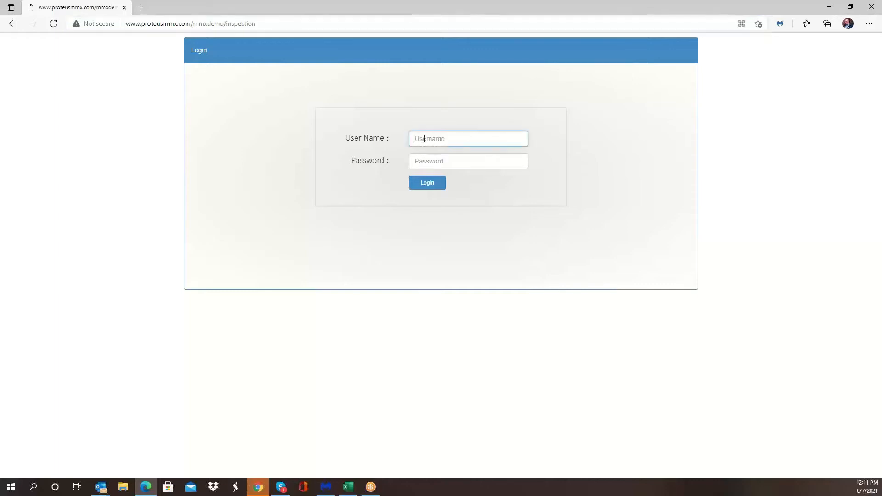
pyautogui.write('Administrator')
pyautogui.press('Tab')
pyautogui.write('•••••')
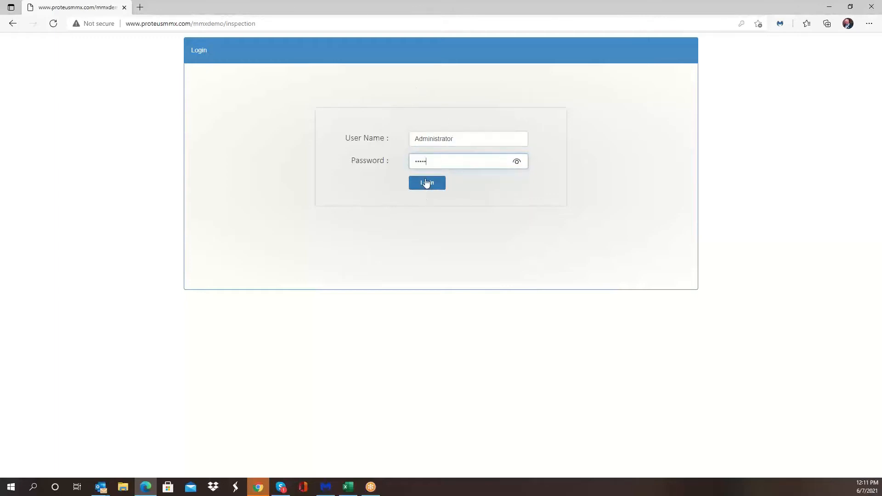
pyautogui.click(426, 183)
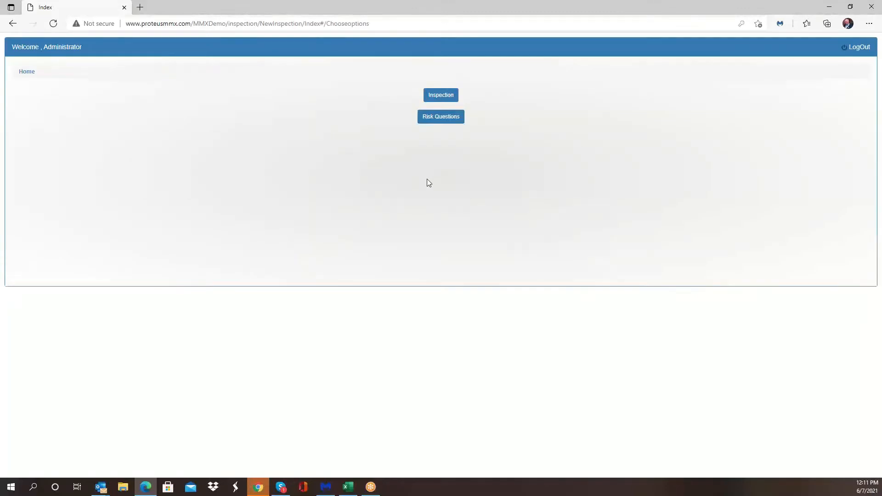
# Step: Open the inspections list and browse the existing inspection sections
pyautogui.click(438, 97)
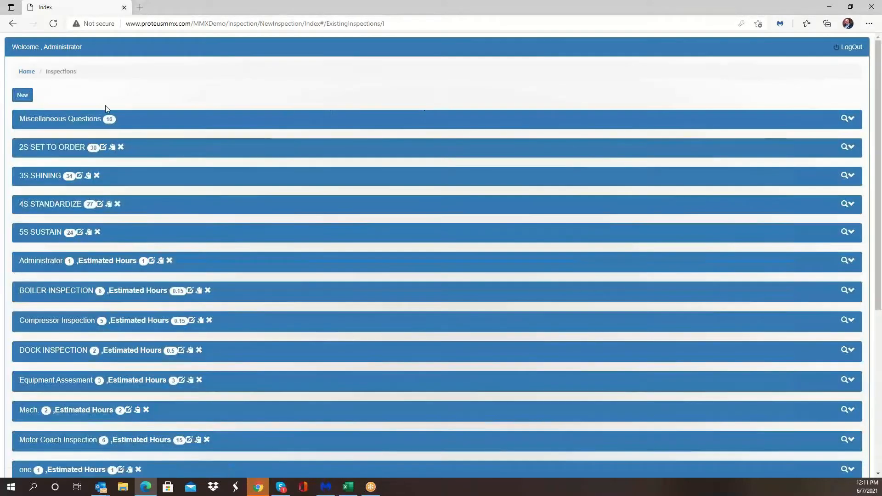
pyautogui.scroll(-5, 144, 265)
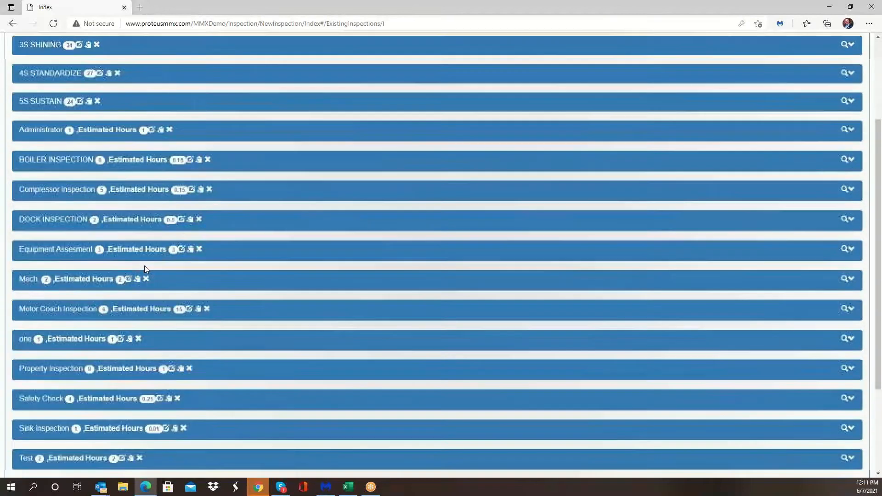
pyautogui.scroll(5, 150, 248)
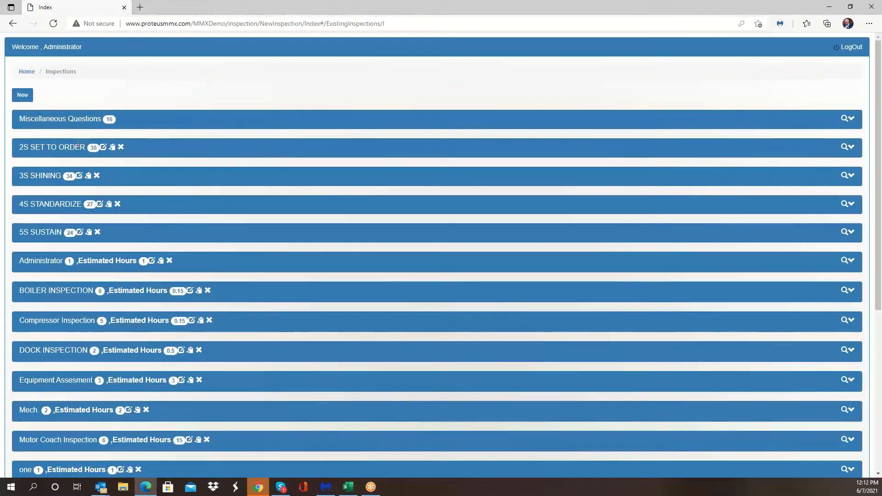
pyautogui.scroll(-1, 51, 174)
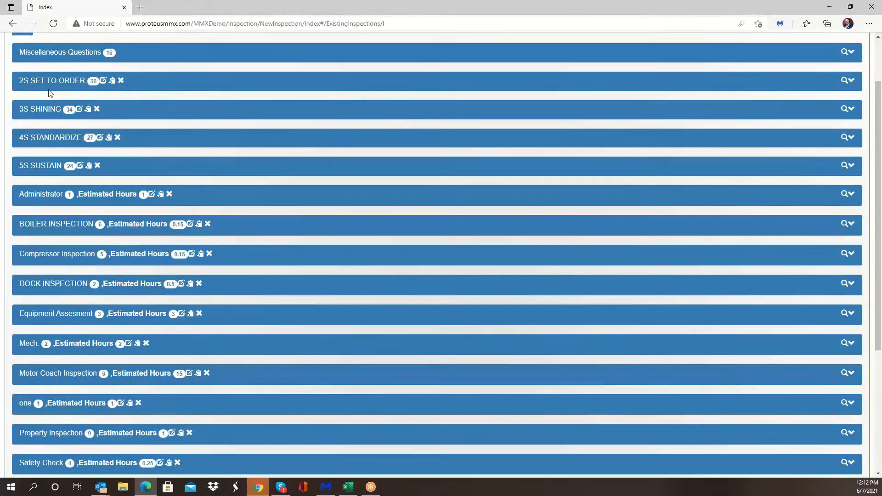
# Step: Open the 2S SET TO ORDER section for editing, review its questions, and return to the inspections list
pyautogui.click(103, 82)
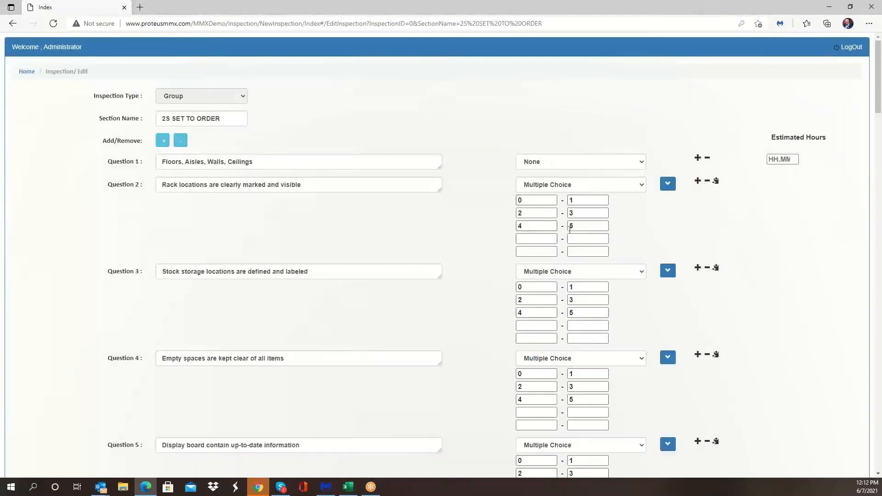
pyautogui.scroll(-2, 639, 290)
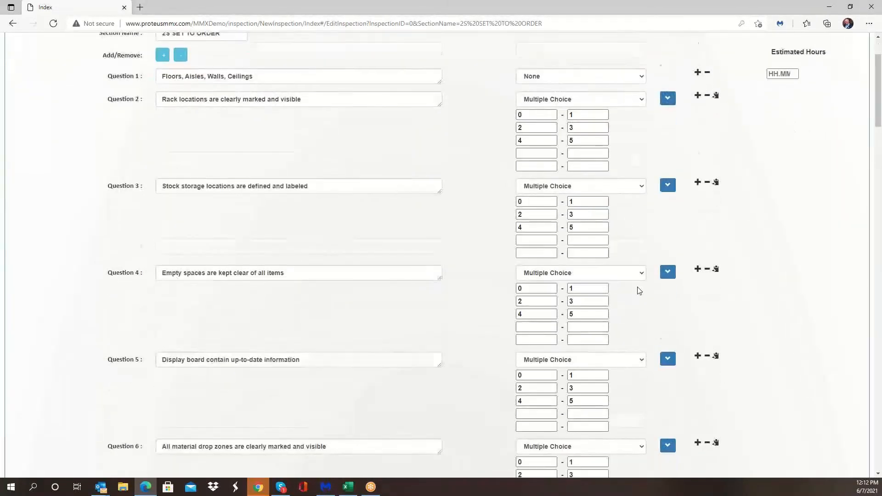
pyautogui.scroll(-8, 639, 290)
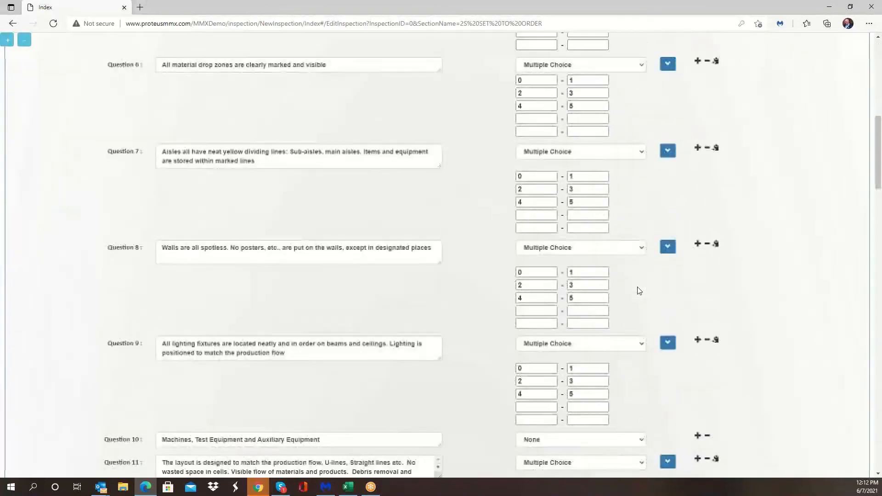
pyautogui.scroll(-5, 640, 291)
pyautogui.scroll(8, 639, 290)
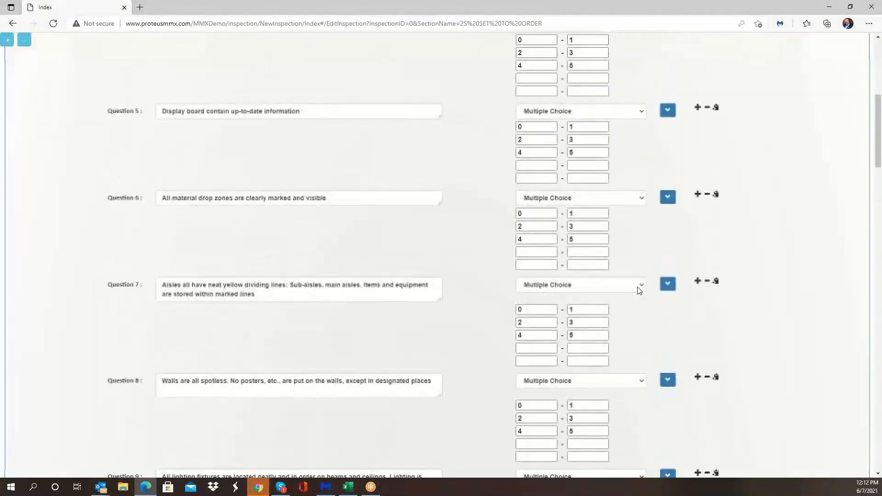
pyautogui.scroll(8, 640, 290)
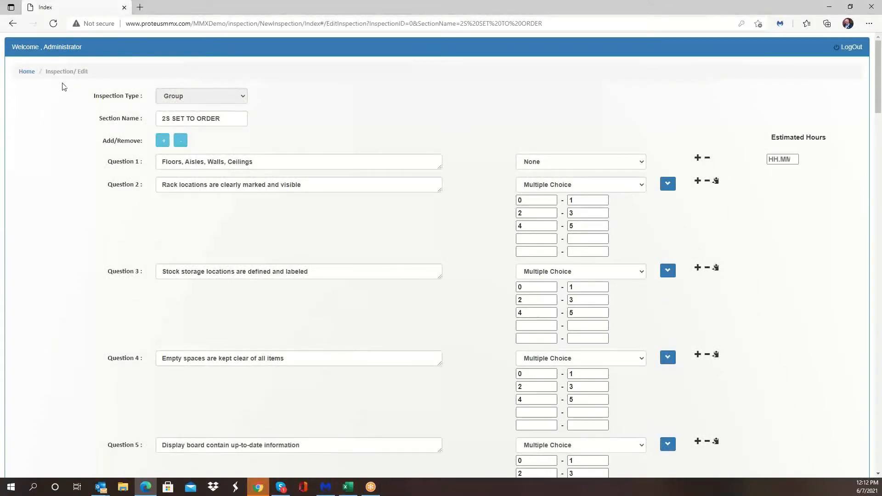
pyautogui.click(30, 73)
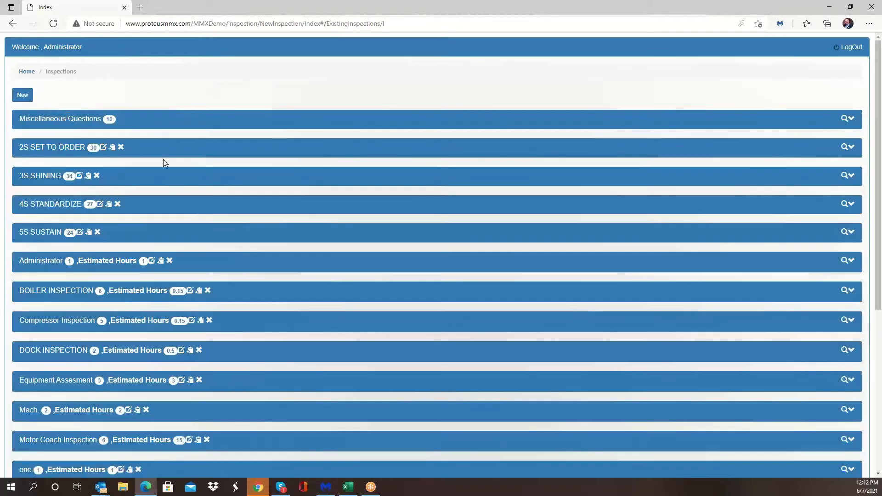
# Step: Start a new inspection and set its inspection type to Group
pyautogui.scroll(-5, 164, 159)
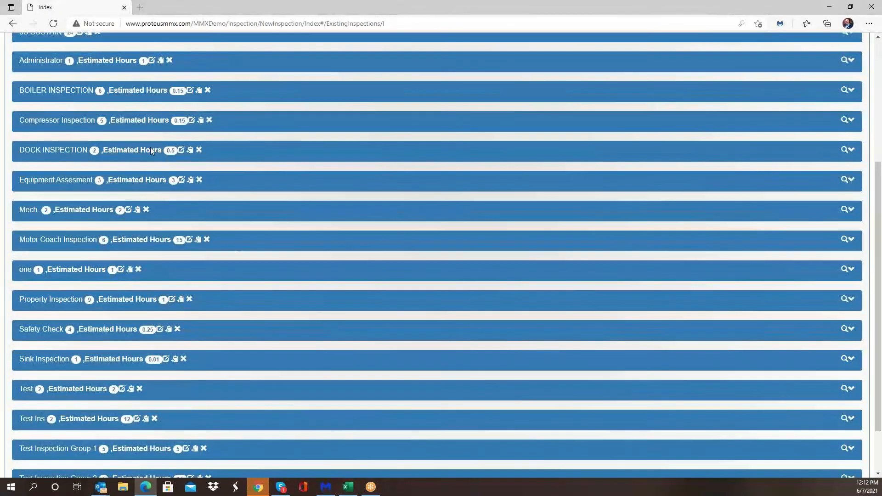
pyautogui.scroll(5, 150, 149)
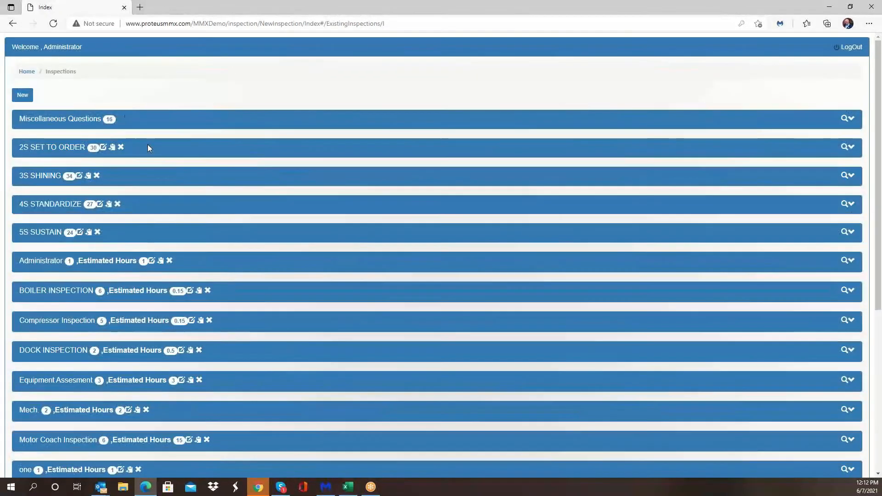
pyautogui.click(22, 97)
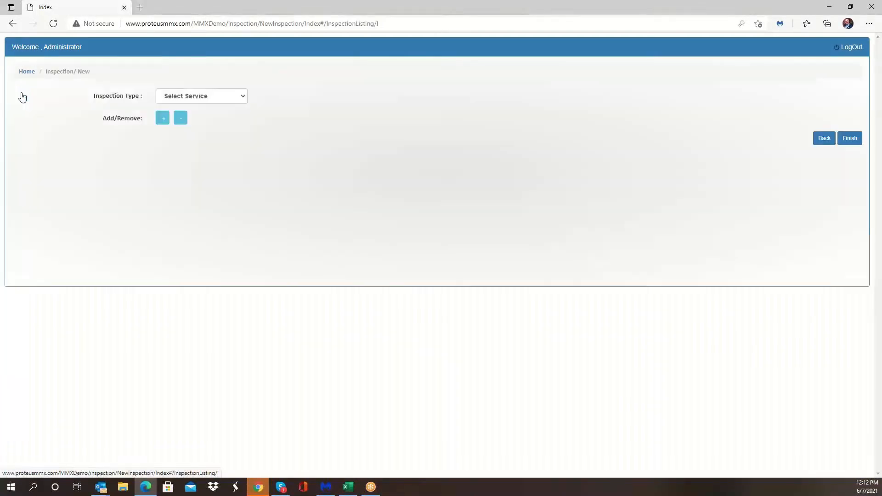
pyautogui.click(243, 97)
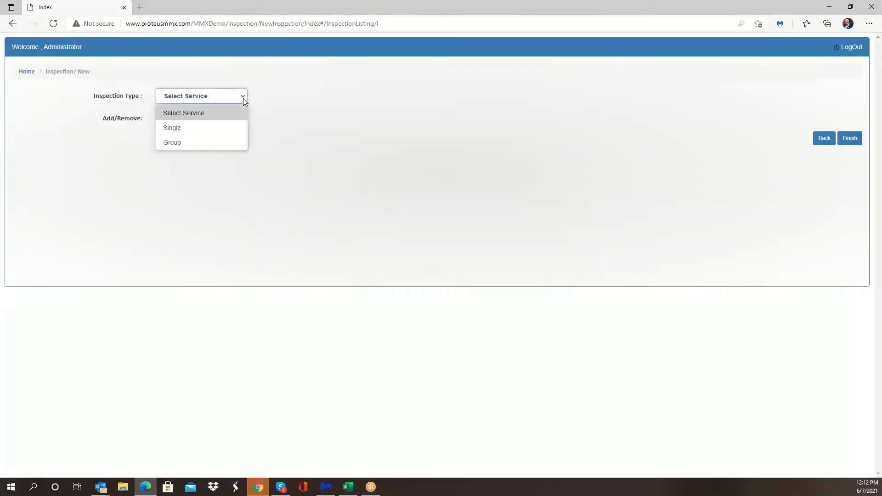
pyautogui.click(224, 139)
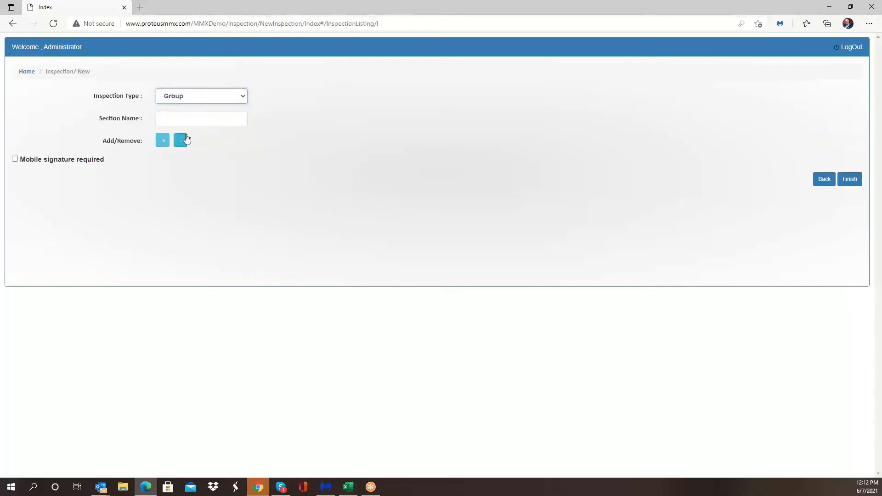
# Step: Name the new section Compressor Total Inspection
pyautogui.click(186, 119)
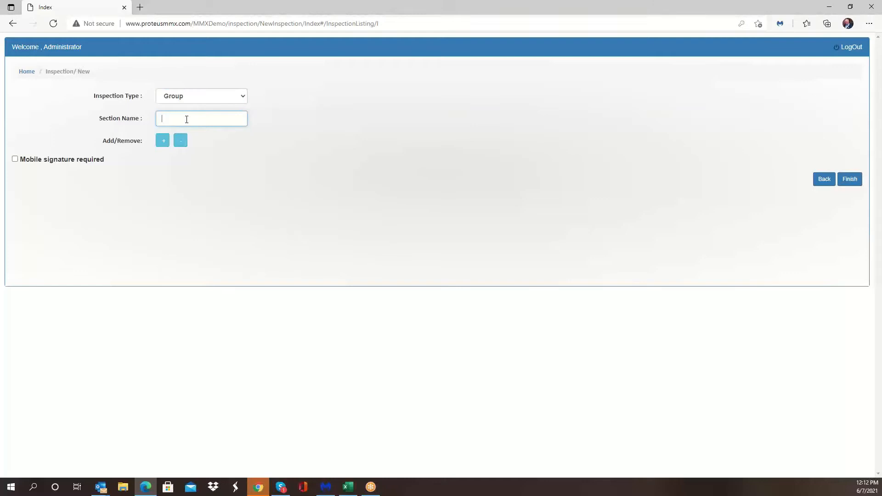
pyautogui.write('Comp')
pyautogui.write('resso')
pyautogui.write('r ')
pyautogui.write('T')
pyautogui.write('otal In')
pyautogui.write('spection')
# Step: Add a first question reading "Is the compressor are clean and free of debris", correcting the spelling of debris
pyautogui.click(164, 146)
pyautogui.click(175, 164)
pyautogui.write('Is the compressor are clean')
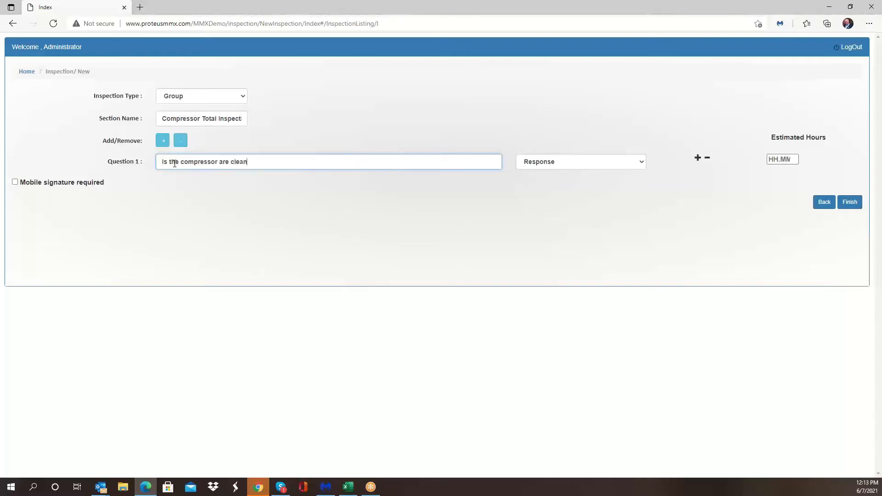
pyautogui.write(' and free of debries')
pyautogui.rightClick(289, 160)
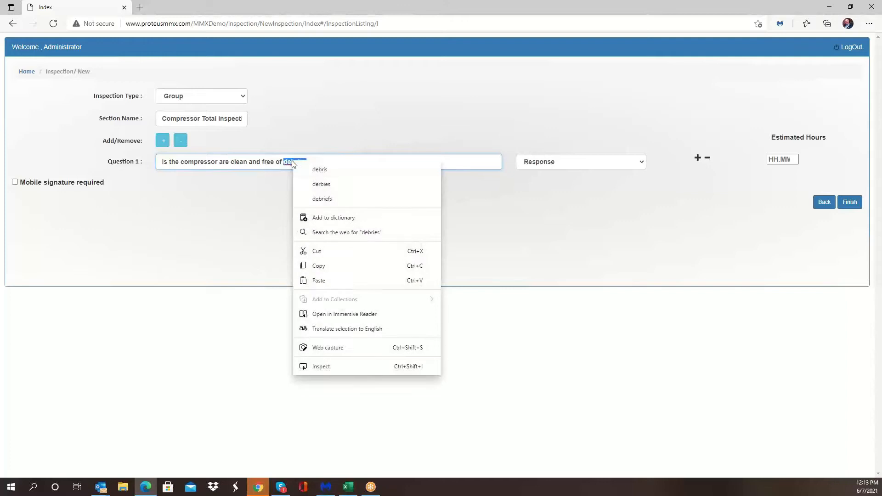
pyautogui.click(321, 169)
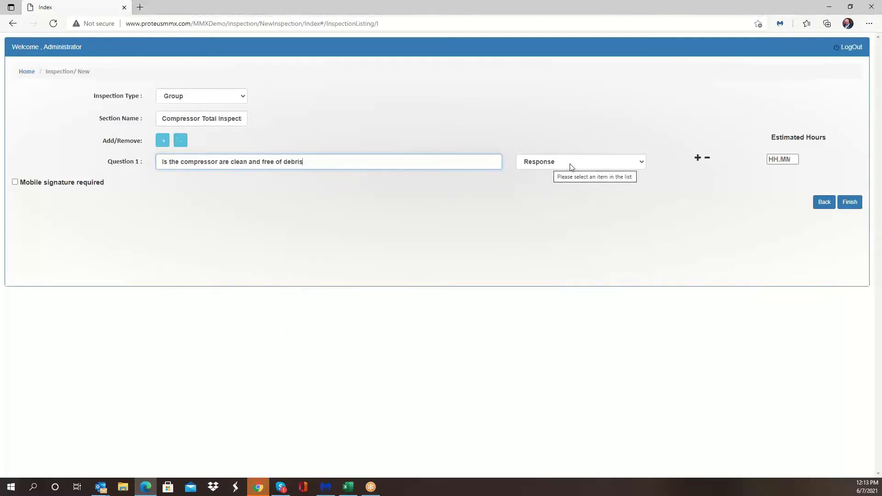
# Step: Set question 1's response type to Count, then change it to Pass/Fail
pyautogui.click(642, 164)
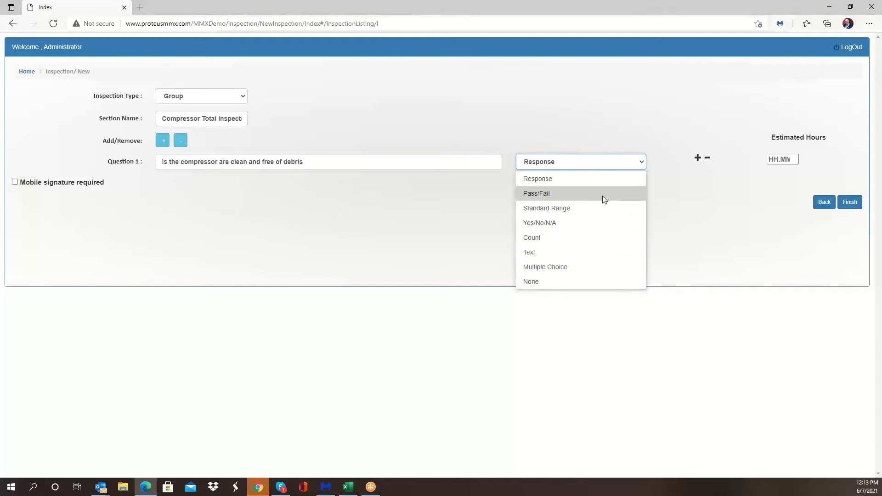
pyautogui.click(600, 237)
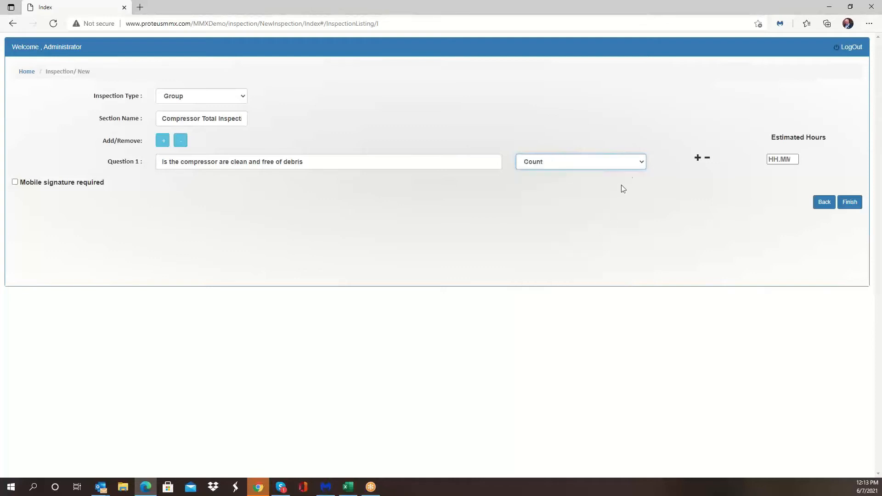
pyautogui.click(640, 164)
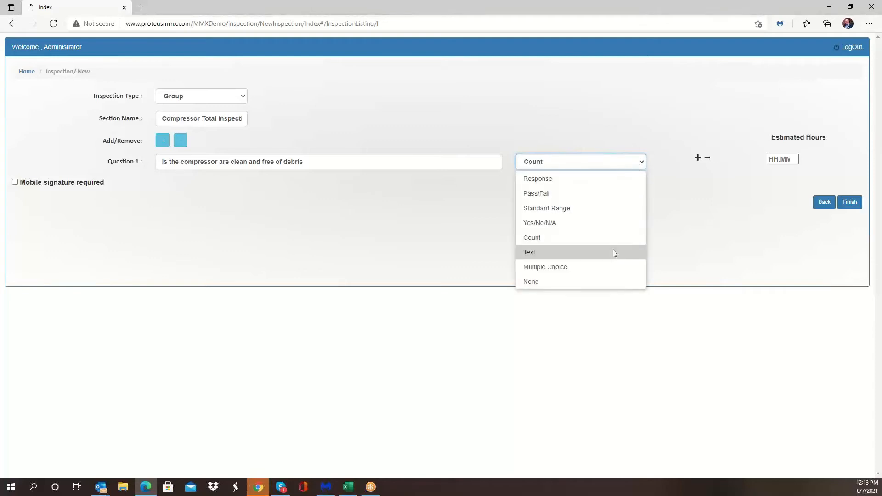
pyautogui.click(610, 199)
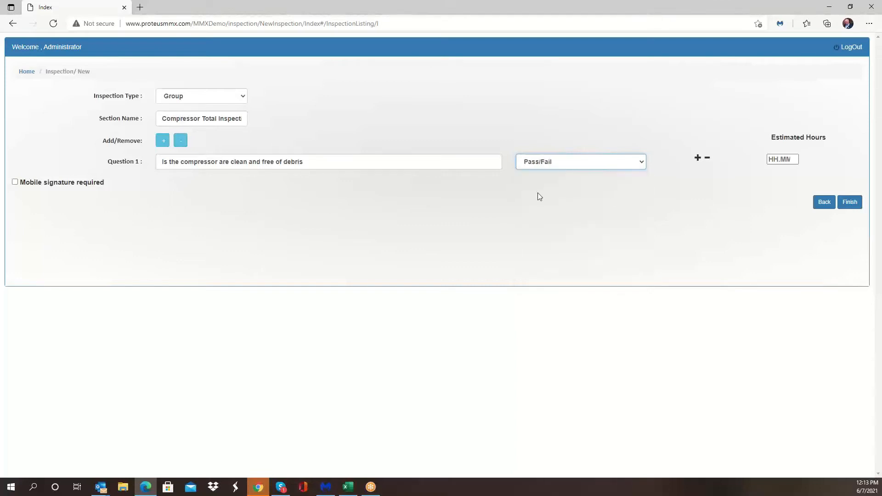
# Step: Add three more empty question rows to the section
pyautogui.click(163, 140)
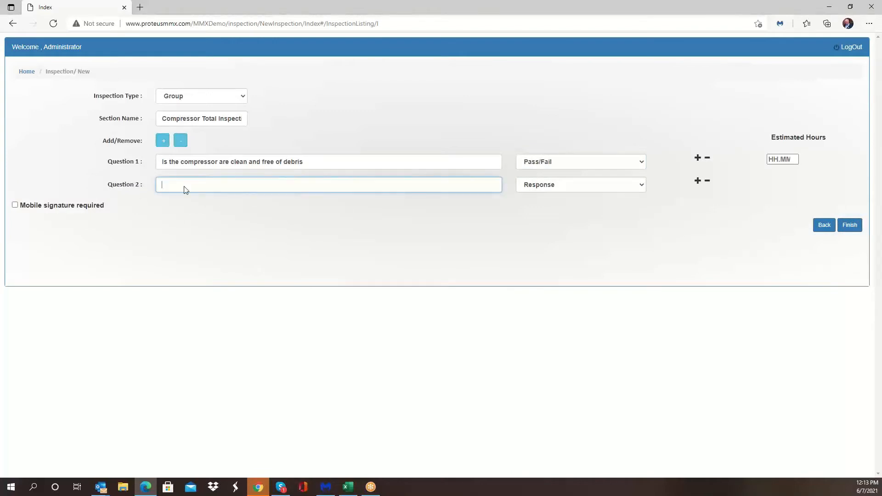
pyautogui.click(697, 158)
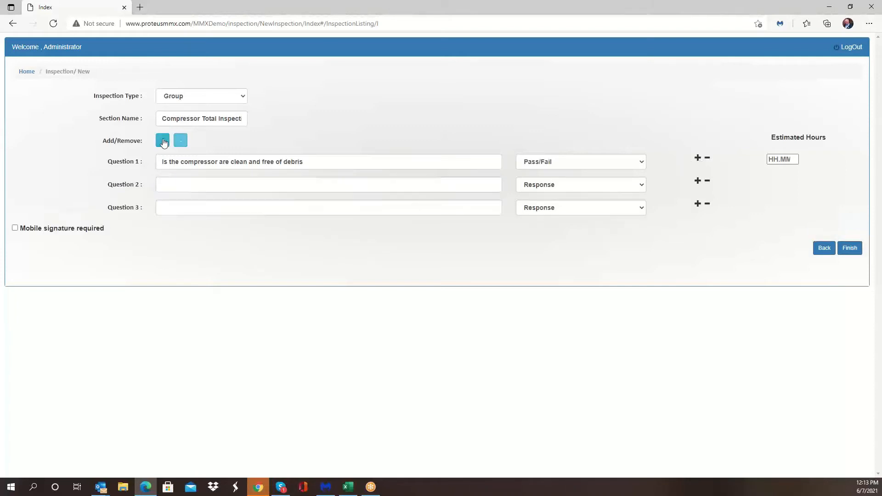
pyautogui.click(163, 141)
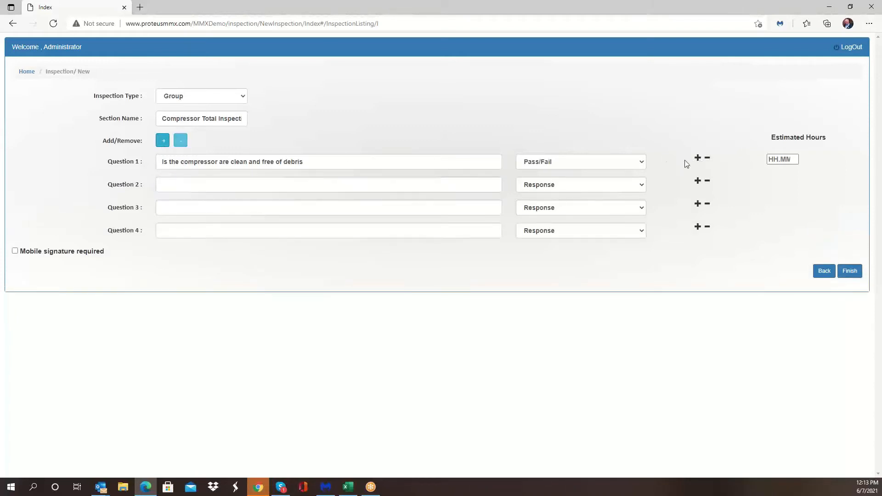
# Step: Replace question 1's text with "Follow all safety procedures, do you have proper PPP"
pyautogui.moveTo(307, 157); pyautogui.dragTo(150, 161)
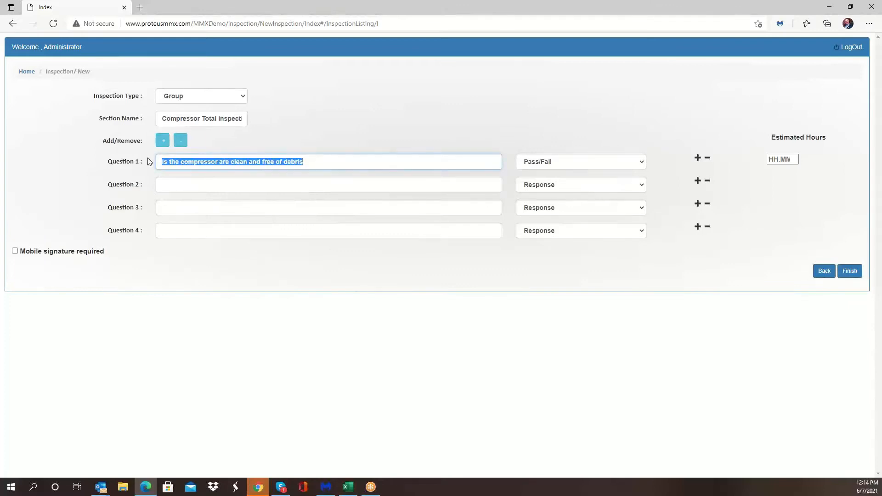
pyautogui.write('Follow all sa')
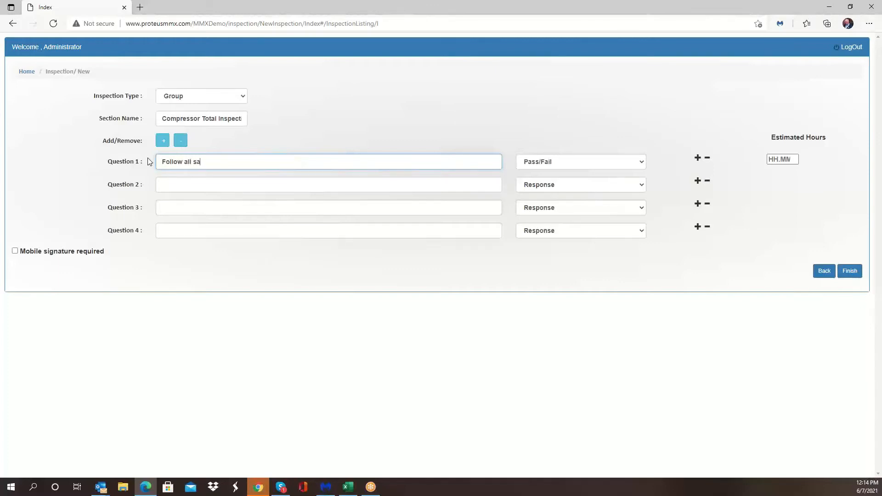
pyautogui.write('fety procedures, do you have proper P PPE')
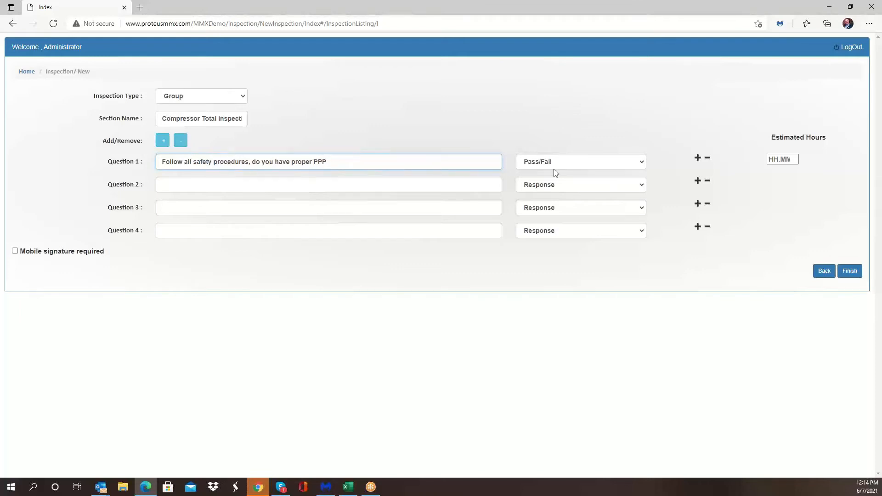
# Step: Set question 1's response type to Yes/No/N/A
pyautogui.click(638, 161)
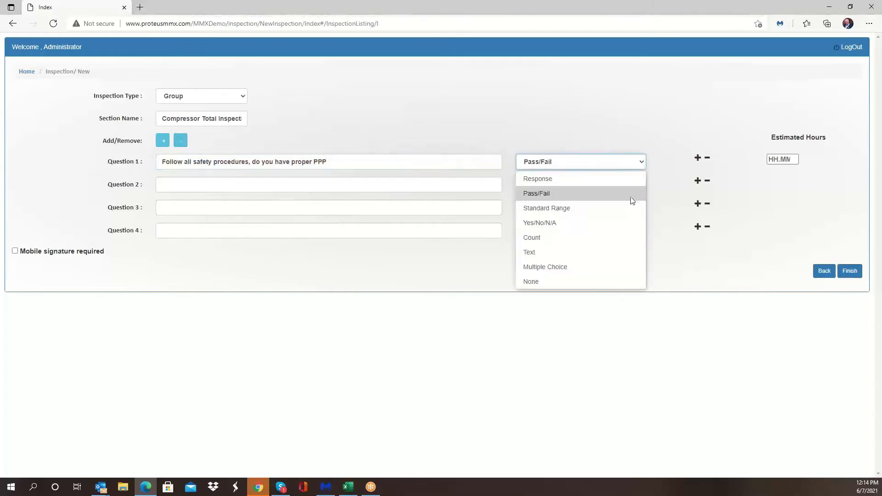
pyautogui.click(606, 223)
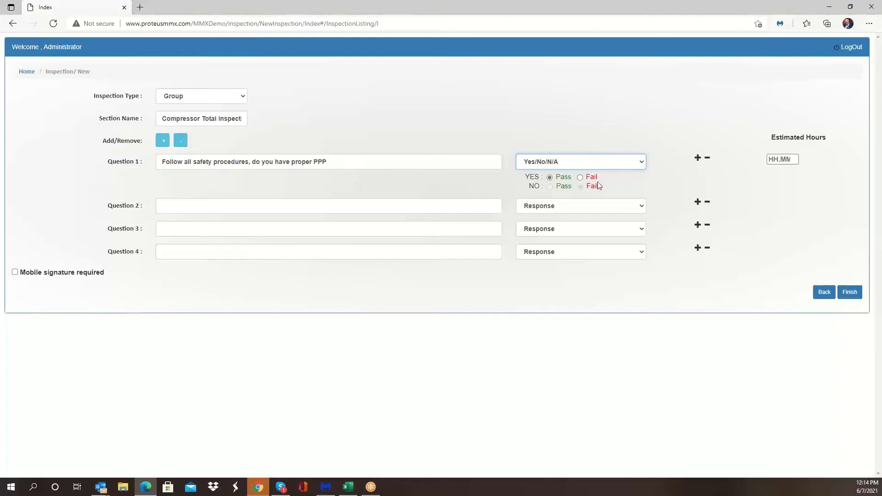
pyautogui.click(231, 205)
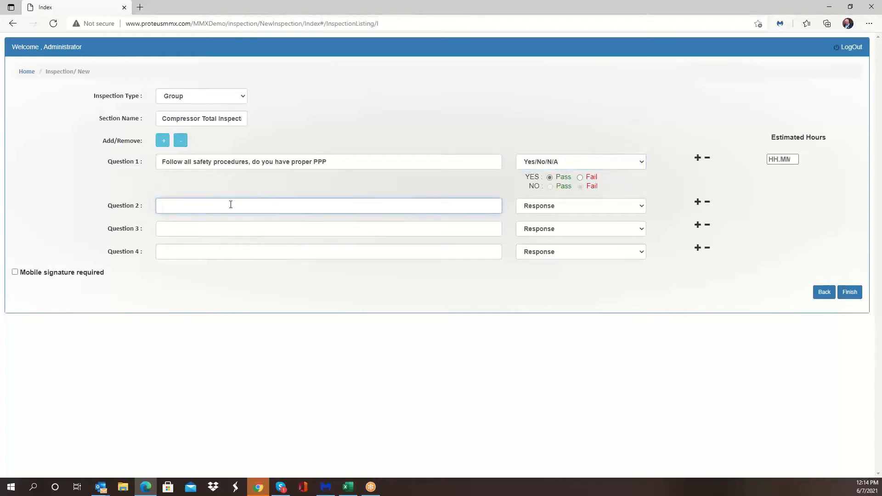
# Step: Enter question 2 as "Is the compressor are clean and free from debris" with a Pass/Fail response type
pyautogui.write('Is the compr')
pyautogui.write('essor ')
pyautogui.write('area ')
pyautogui.write('clean and free ')
pyautogui.write('from debris')
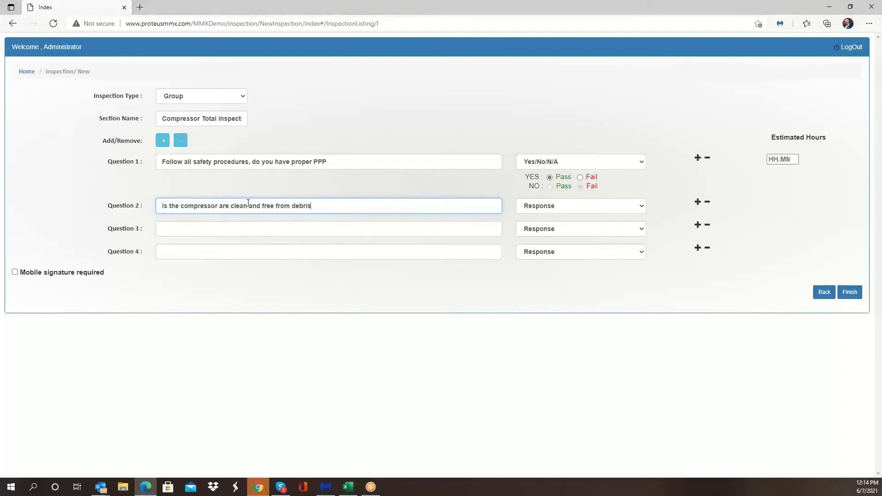
pyautogui.click(642, 206)
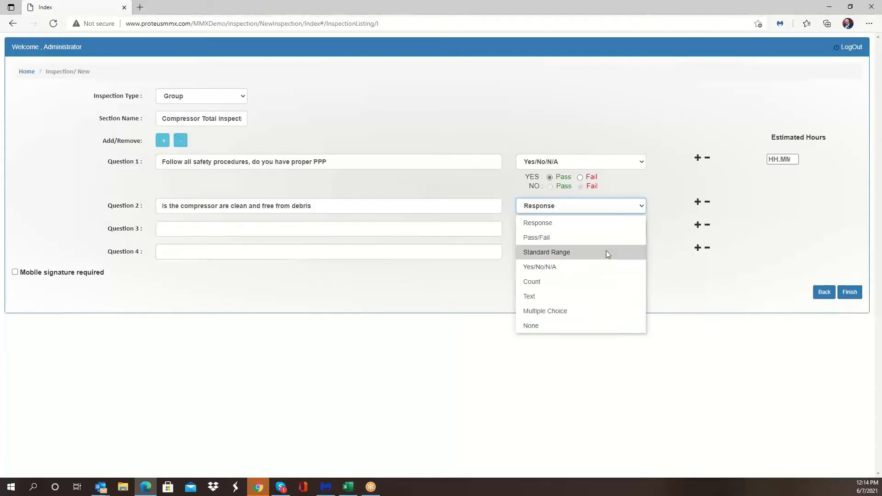
pyautogui.click(604, 235)
# Step: Enter question 3 as "Remove cover from compressor" and set its response type to None
pyautogui.click(253, 230)
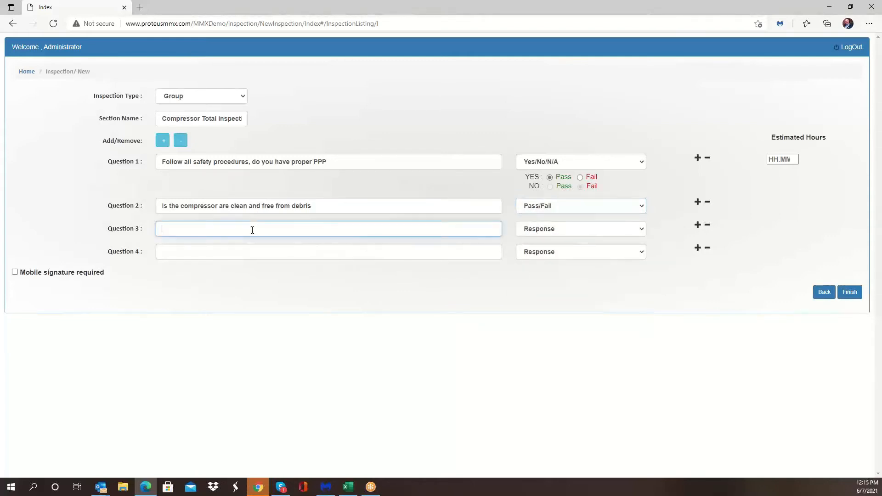
pyautogui.write('Remove cover from compressorr')
pyautogui.press('BackSpace')
pyautogui.click(592, 230)
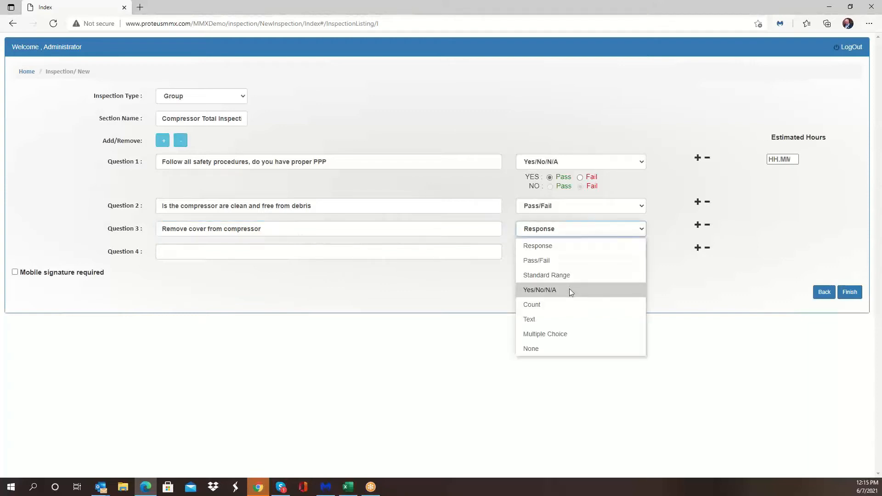
pyautogui.click(573, 347)
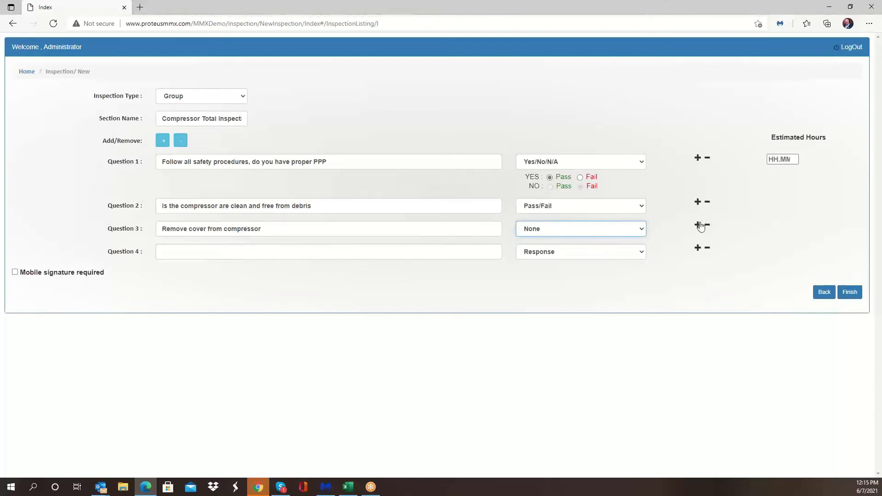
# Step: Insert a question row below question 2, then remove the empty row again
pyautogui.click(698, 202)
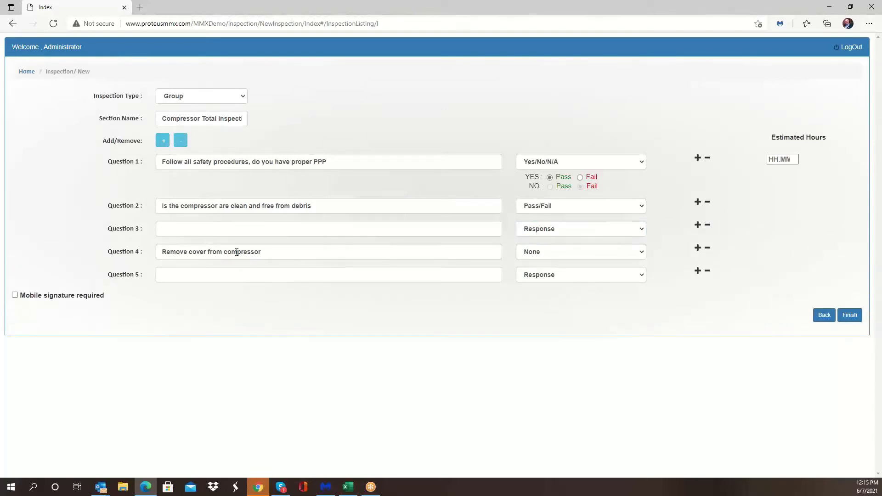
pyautogui.click(706, 227)
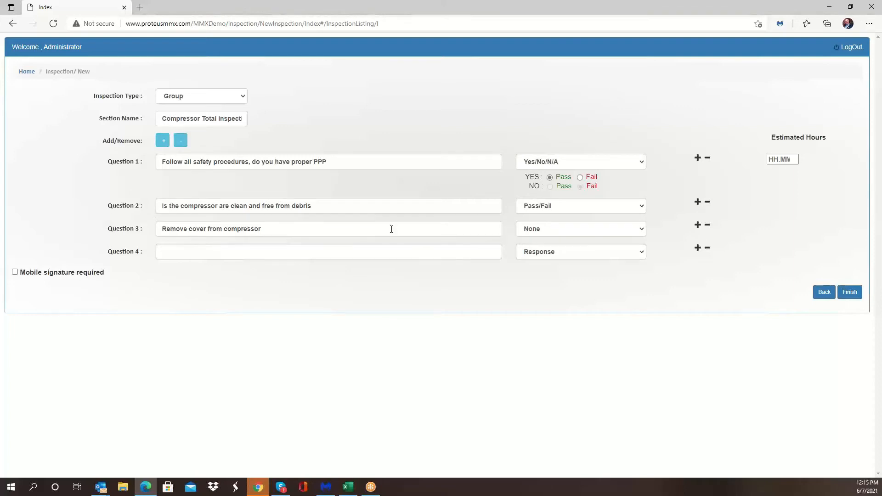
# Step: Enter question 4 as "Take pressure reading on the compressor"
pyautogui.click(282, 253)
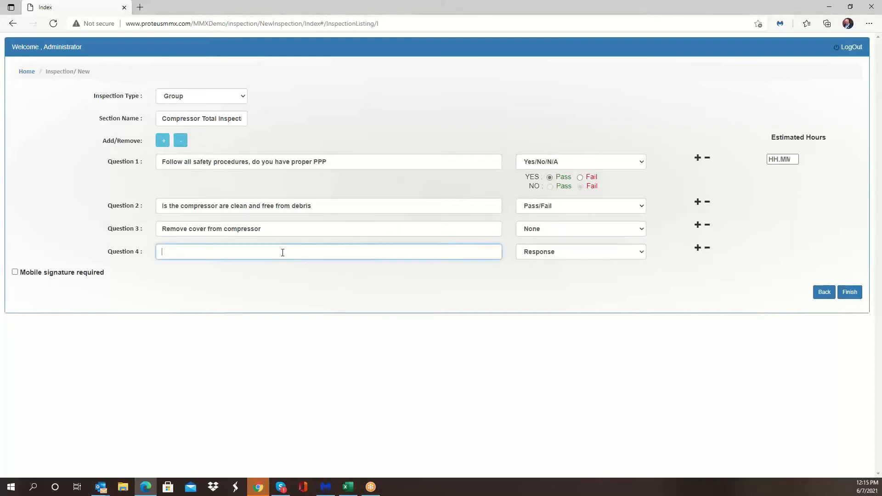
pyautogui.write('Take pressure reading on the compressor')
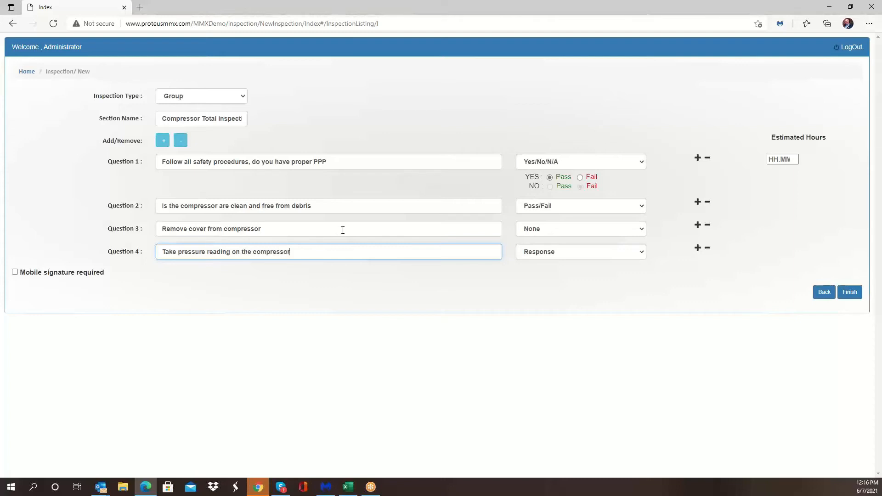
# Step: Set question 4's response type to Standard Range with a minimum of 200 and maximum of 240
pyautogui.click(578, 256)
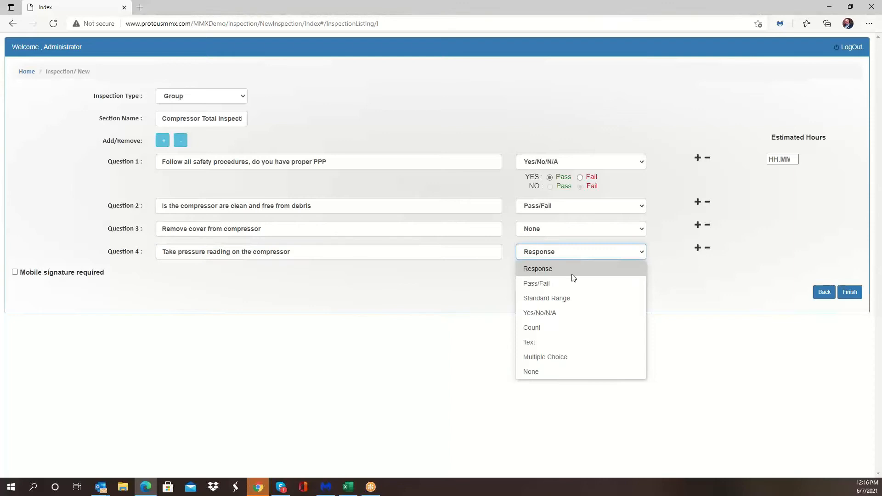
pyautogui.click(573, 299)
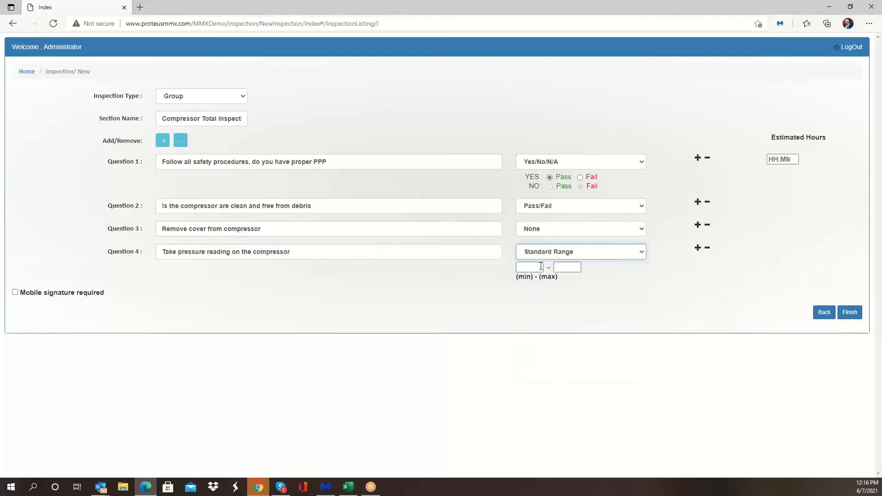
pyautogui.click(529, 267)
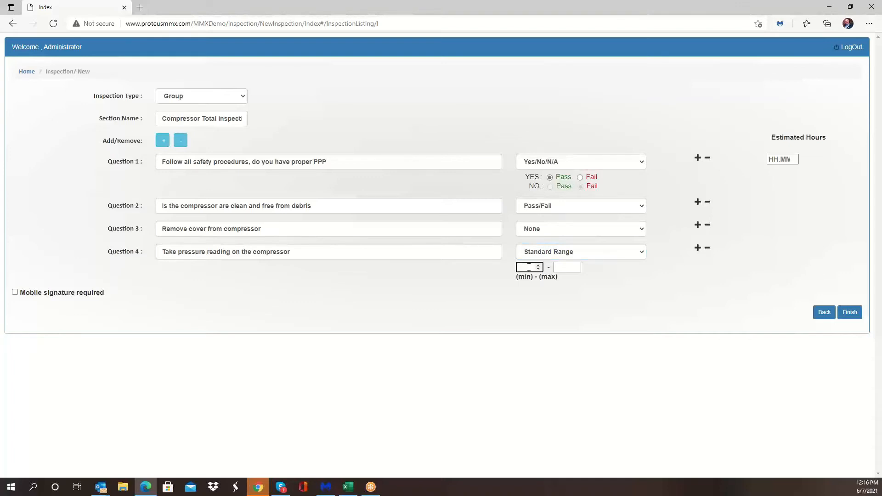
pyautogui.write('200')
pyautogui.press('Tab')
pyautogui.write('240')
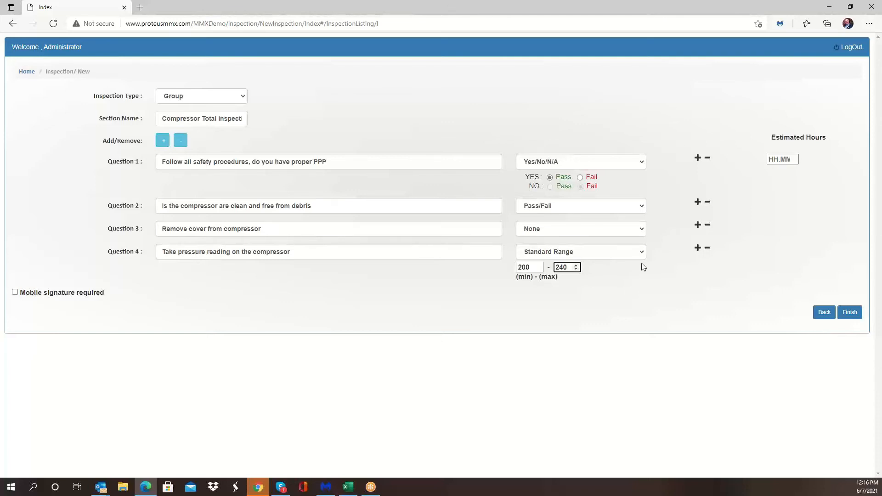
# Step: Require a mobile signature and set the section's estimated hours to 01
pyautogui.click(17, 294)
pyautogui.click(851, 314)
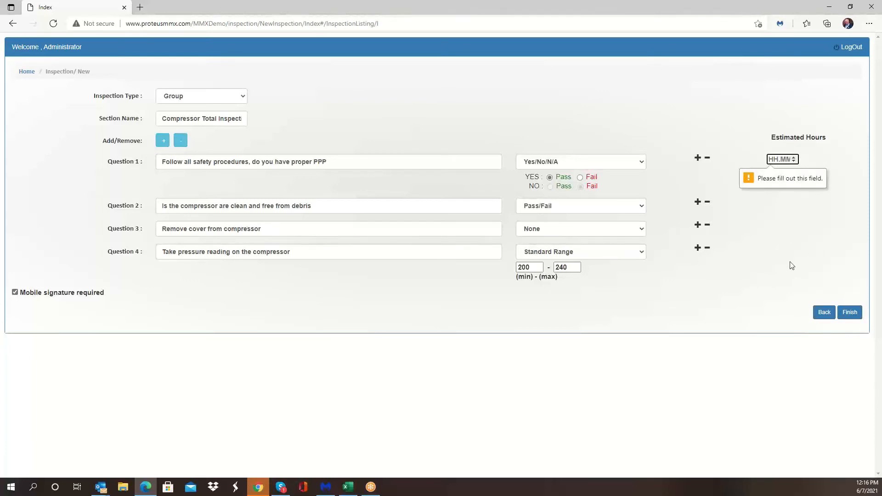
pyautogui.write('01')
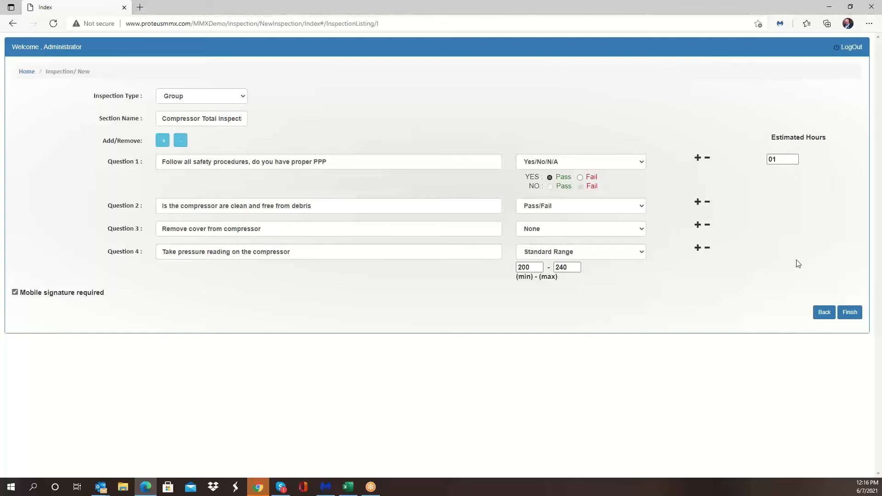
pyautogui.press('Tab')
# Step: Finish the section and submit the signature with the administrator's username and account password
pyautogui.click(848, 312)
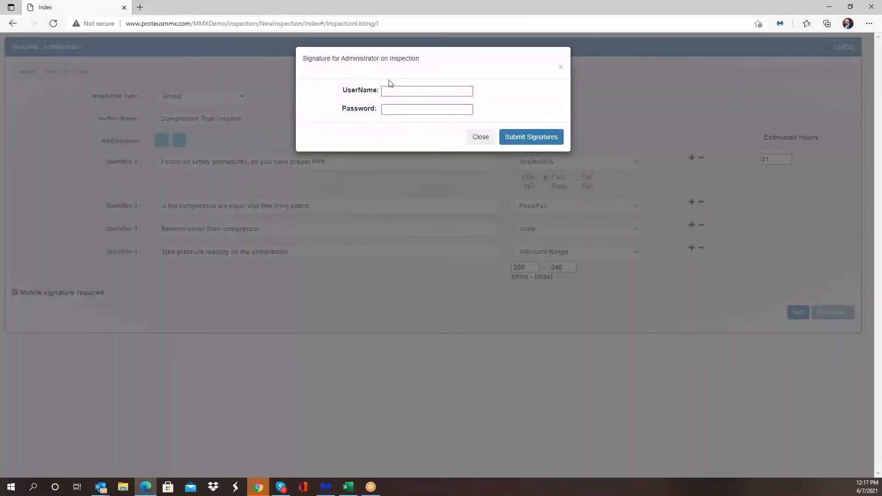
pyautogui.click(401, 88)
pyautogui.write('Administrator')
pyautogui.press('Tab')
pyautogui.write('*****')
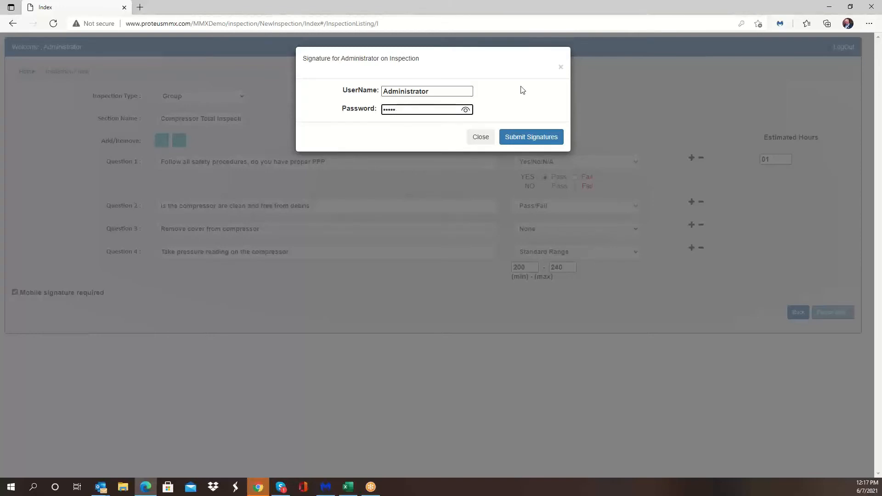
pyautogui.click(525, 139)
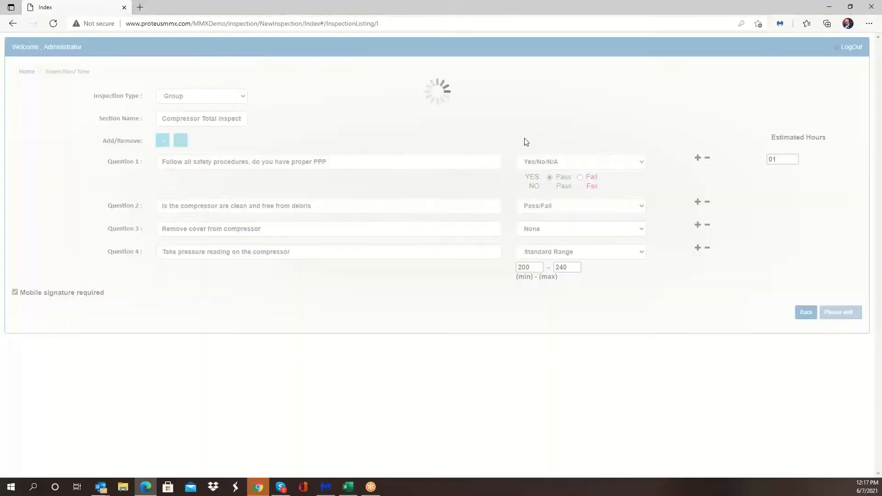
# Step: Scroll through the inspections list to find the new Compressor Total Inspection section
pyautogui.scroll(-6, 237, 170)
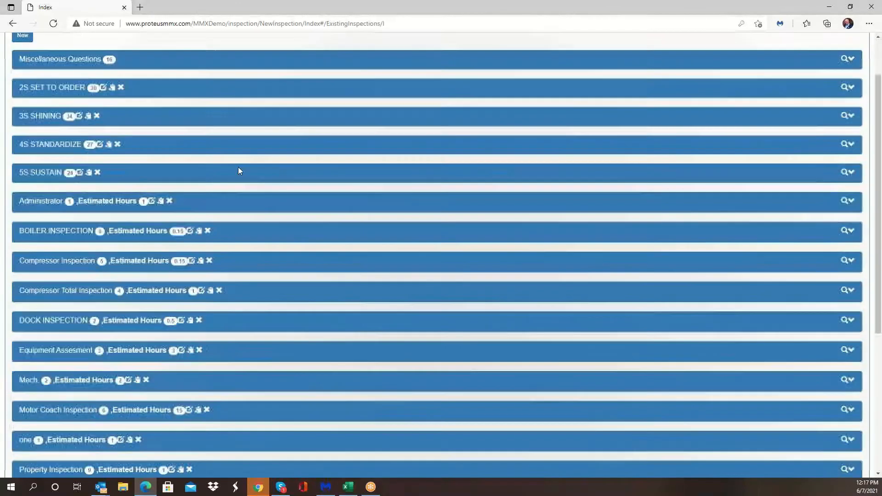
pyautogui.scroll(-1, 239, 168)
pyautogui.scroll(4, 244, 170)
pyautogui.scroll(-4, 248, 173)
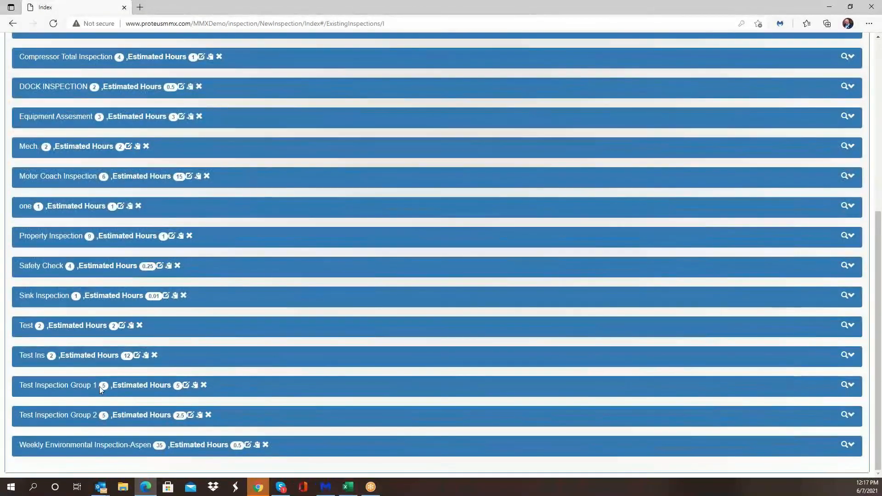
pyautogui.scroll(6, 156, 370)
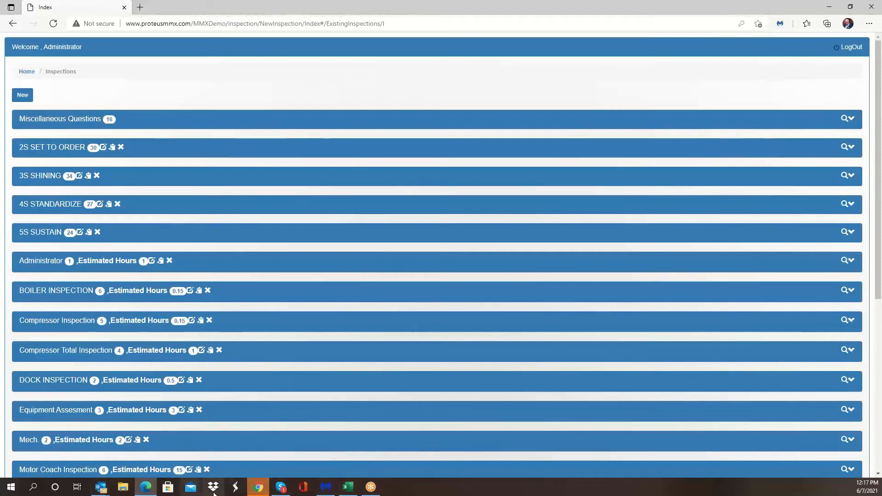
# Step: Switch to the ProteusMMX main site in Chrome, dismiss the password notice, and open Work Order Masters
pyautogui.click(259, 488)
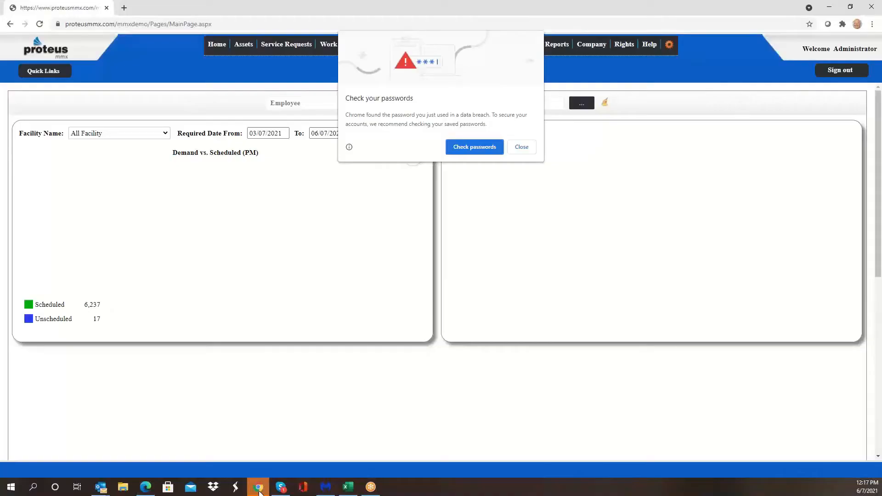
pyautogui.click(517, 147)
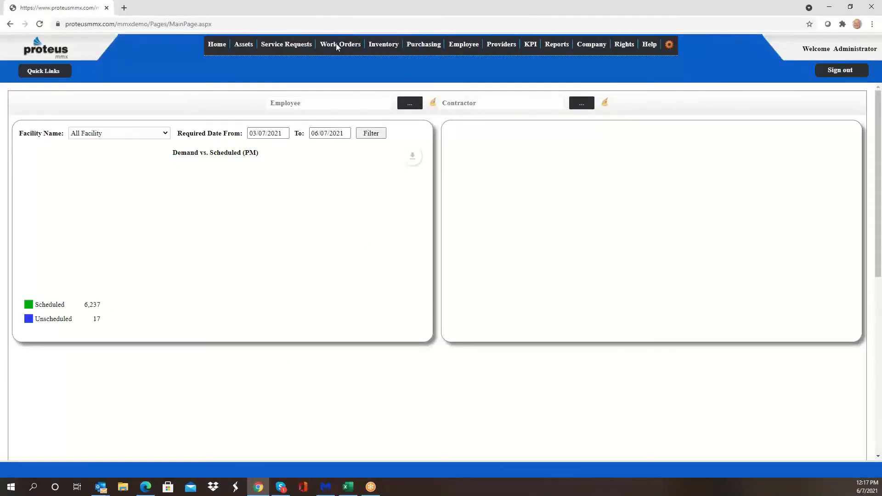
pyautogui.click(354, 46)
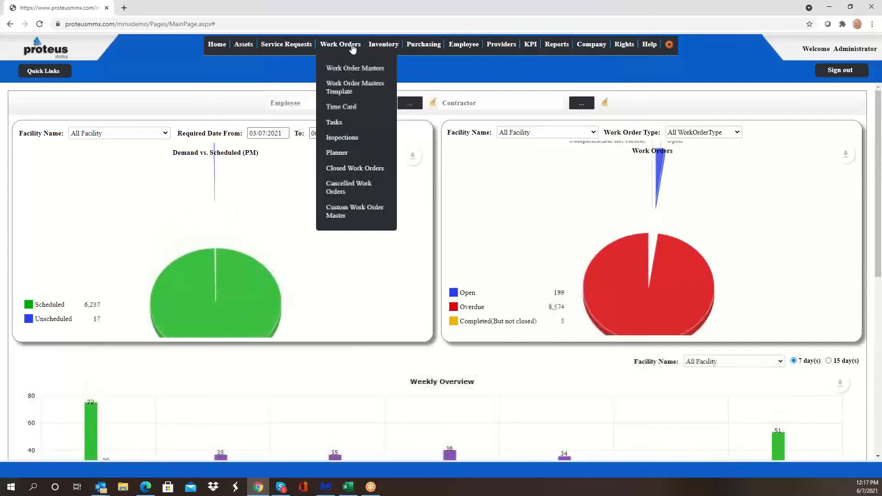
pyautogui.click(357, 69)
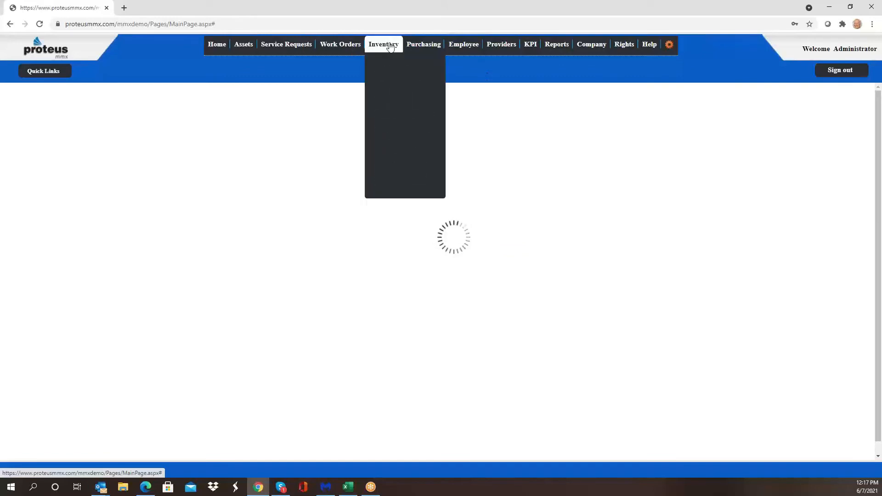
pyautogui.moveTo(349, 45)
pyautogui.click(357, 71)
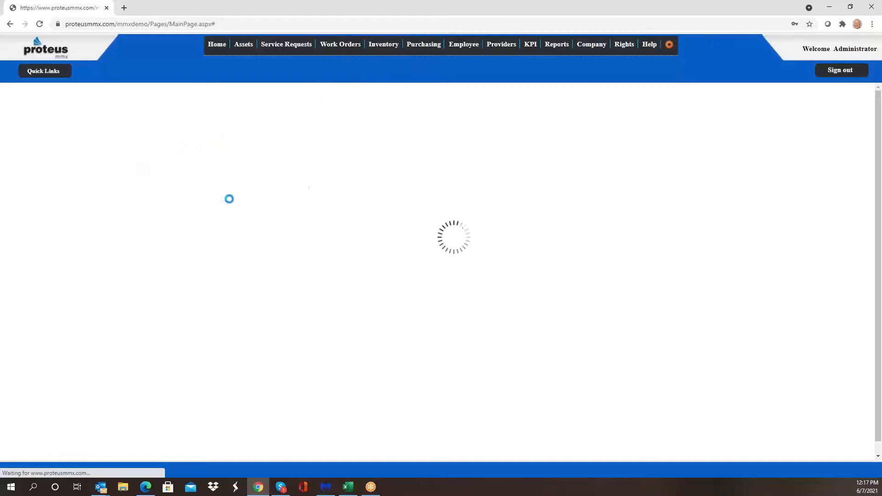
pyautogui.moveTo(352, 42)
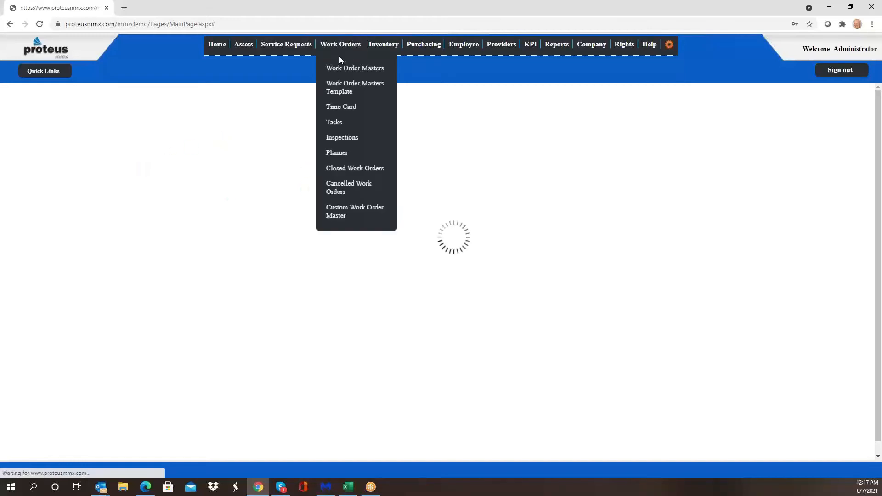
pyautogui.click(345, 69)
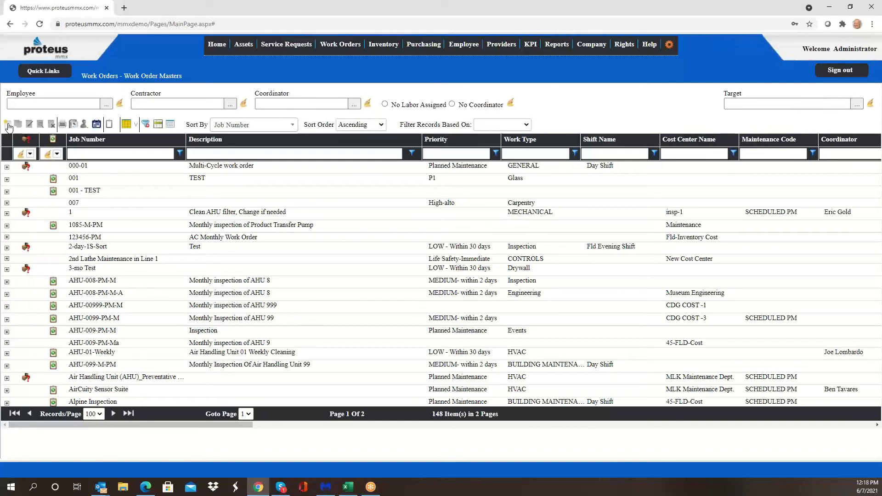
# Step: Start a new work order master with job number "Total Compressor Inspection Monthly"
pyautogui.click(8, 125)
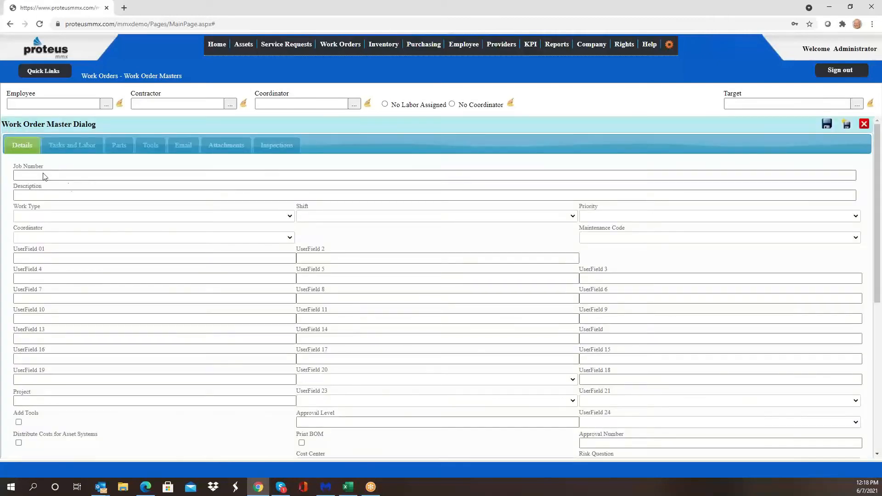
pyautogui.click(74, 177)
pyautogui.write('T')
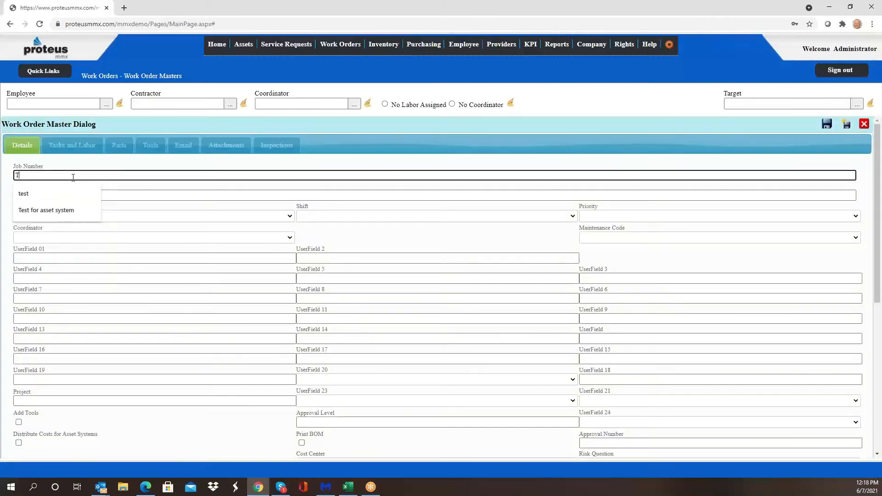
pyautogui.write('otal')
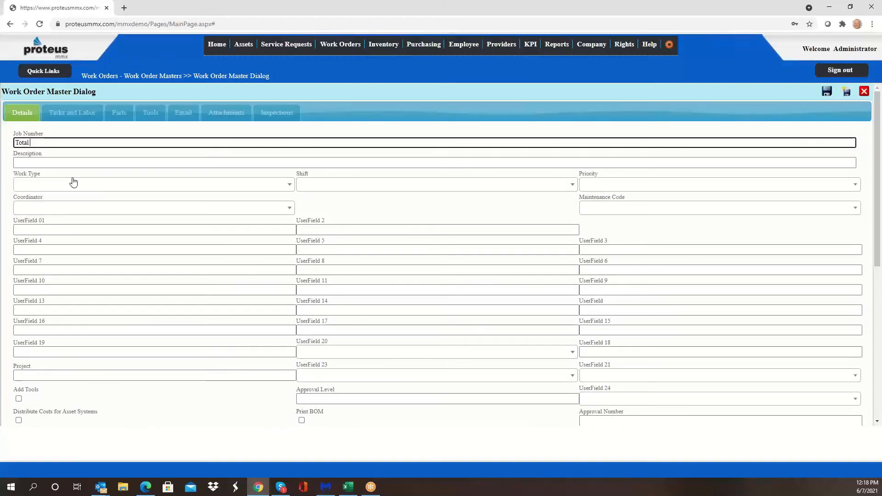
pyautogui.write(' Compress')
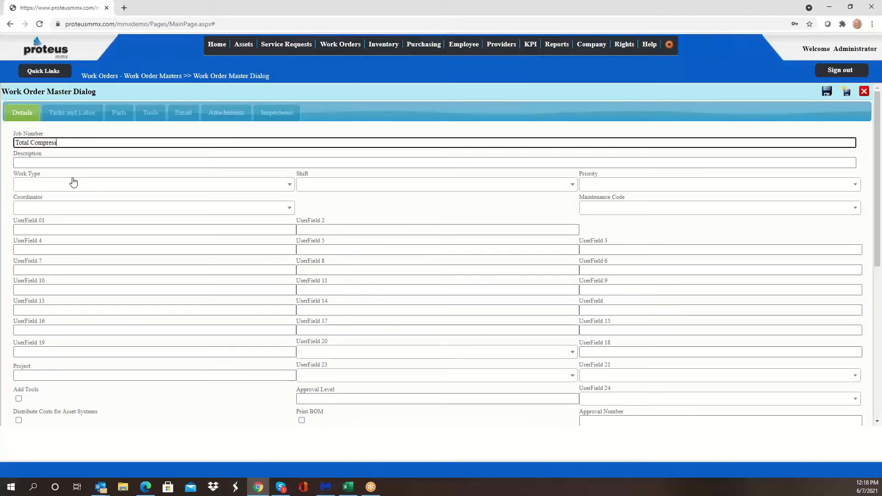
pyautogui.write('or 1nspection')
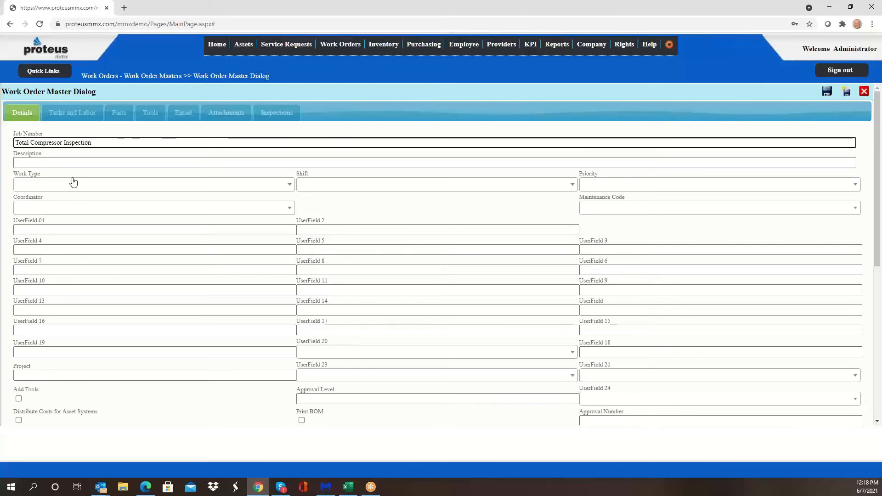
pyautogui.write('  Month')
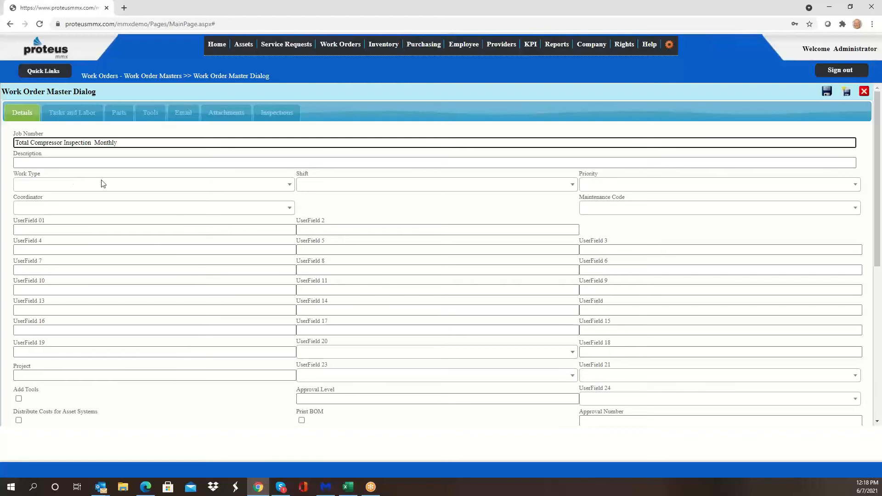
pyautogui.write('ly')
# Step: Set the work type to HVAC and the priority to Planned Maintenance
pyautogui.click(233, 187)
pyautogui.scroll(-1, 154, 243)
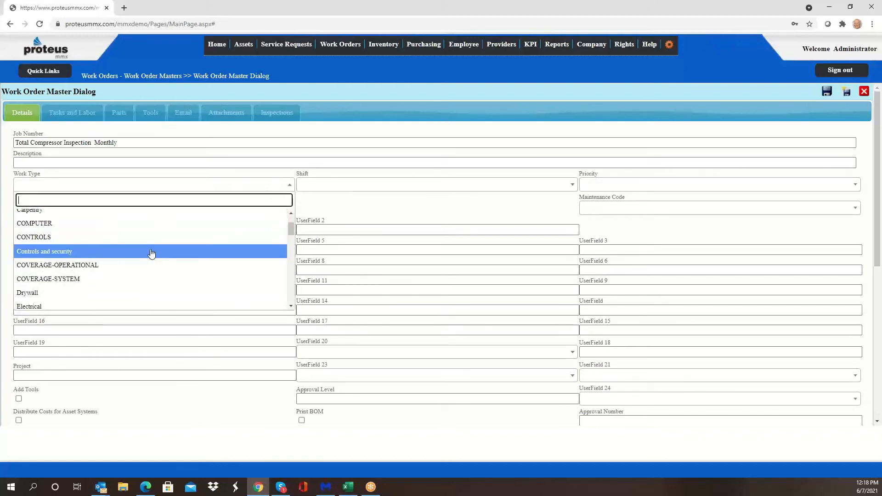
pyautogui.scroll(-3, 145, 271)
pyautogui.scroll(-4, 139, 261)
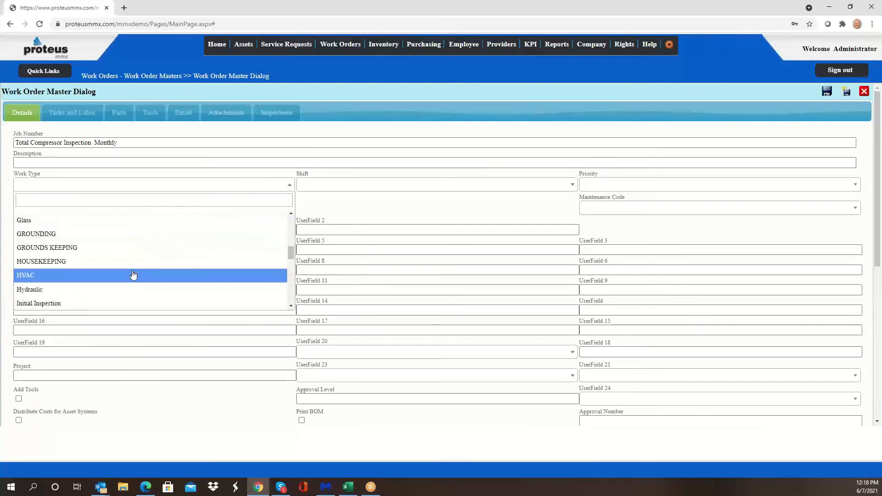
pyautogui.click(133, 275)
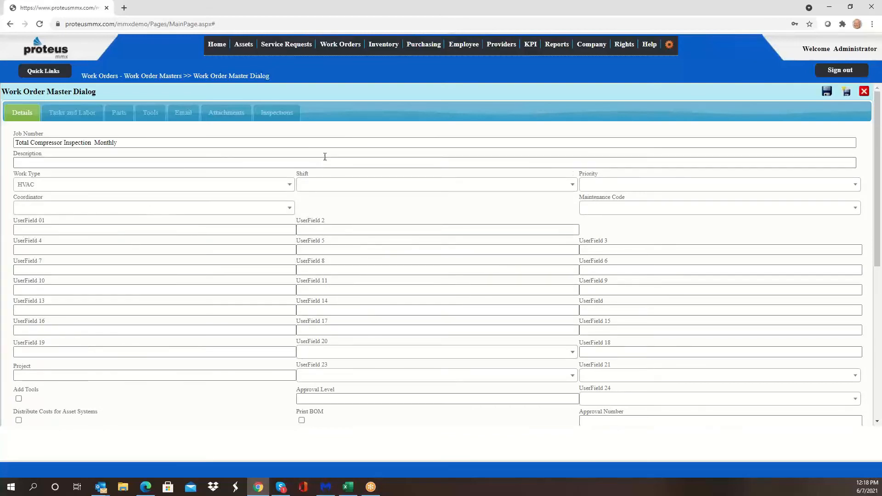
pyautogui.click(599, 183)
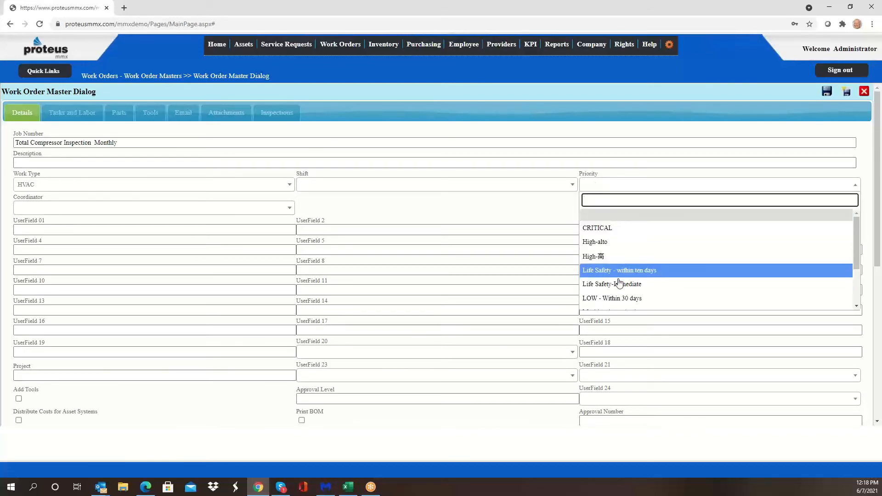
pyautogui.scroll(-2, 618, 276)
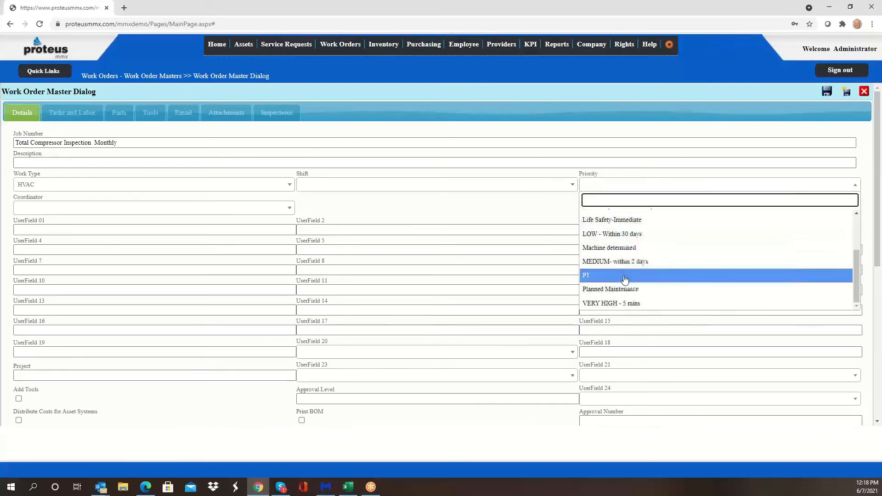
pyautogui.click(624, 289)
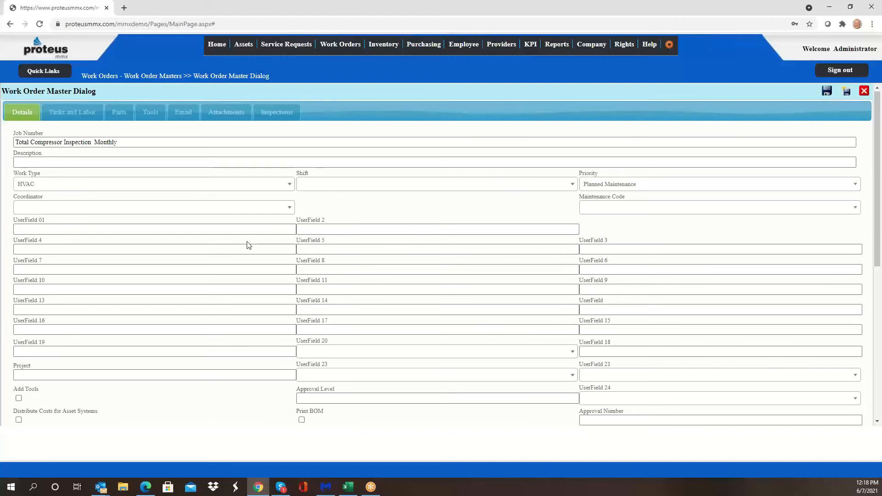
# Step: Add asset CDG-20S (AC Compressor CDG-S) under MMX Demo as the target, filtering asset names by "com"
pyautogui.scroll(-2, 249, 242)
pyautogui.scroll(1, 340, 301)
pyautogui.scroll(-1, 343, 301)
pyautogui.scroll(-2, 523, 339)
pyautogui.click(760, 306)
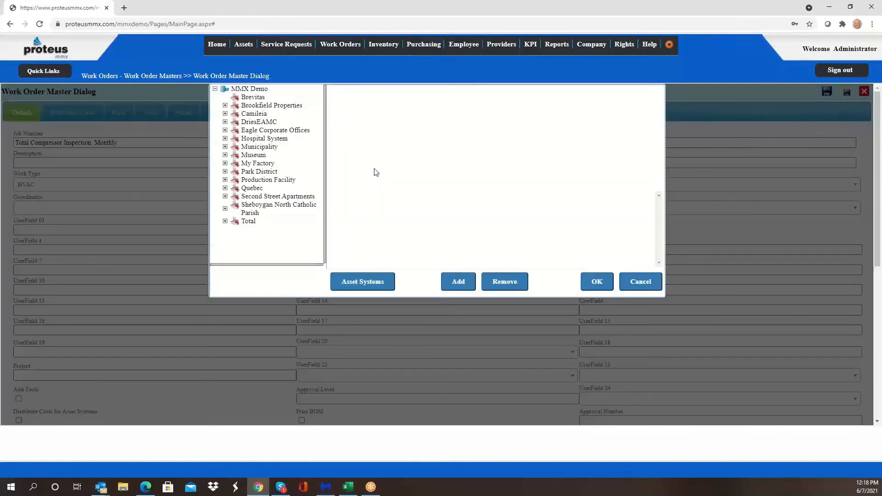
pyautogui.click(252, 89)
pyautogui.click(441, 115)
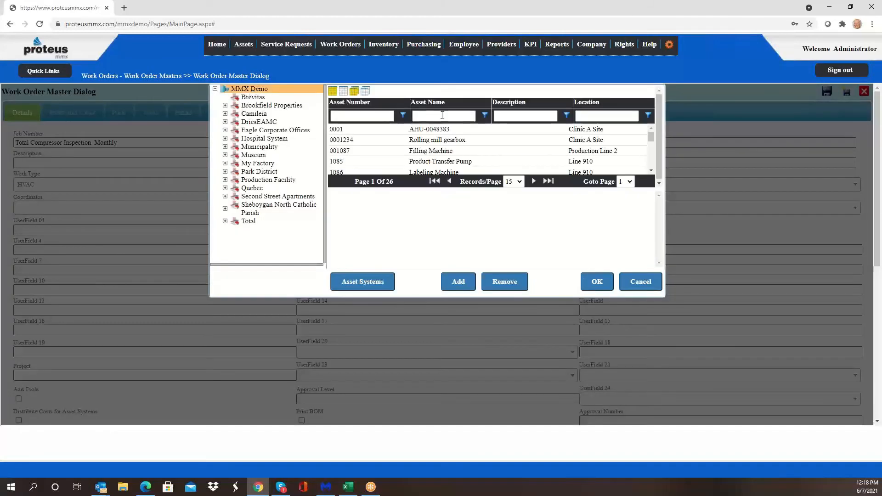
pyautogui.write('com')
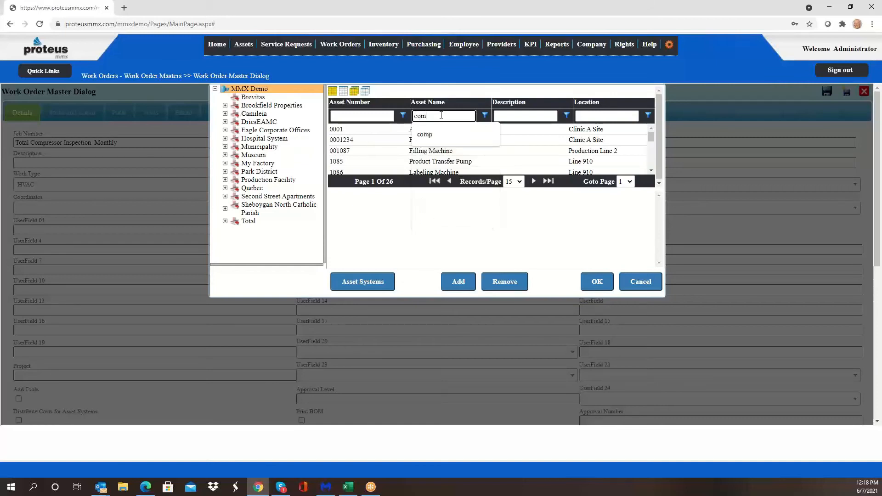
pyautogui.press('Return')
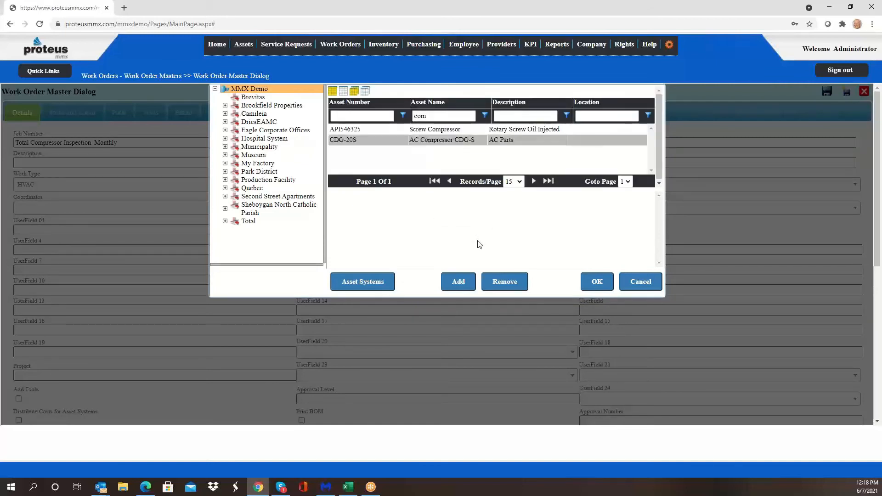
pyautogui.click(464, 284)
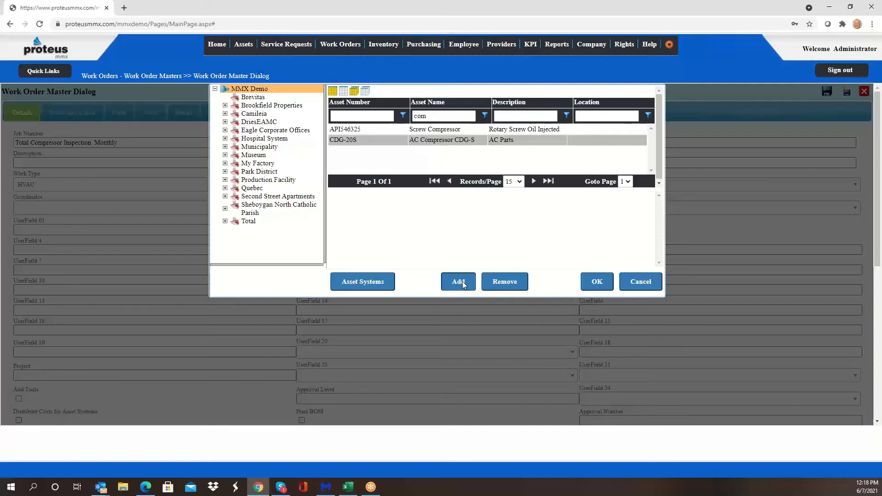
pyautogui.click(605, 287)
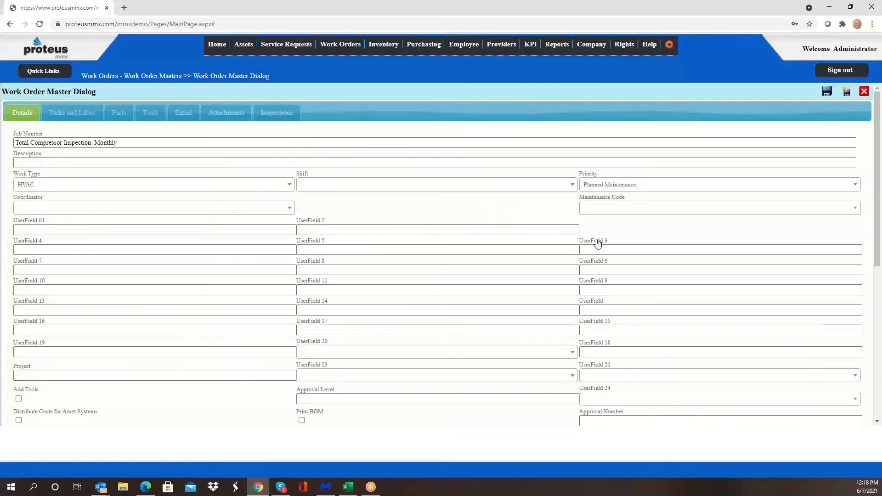
# Step: Save the work order master, signing with the administrator's username and account password, and dismiss the browser's password notice
pyautogui.click(827, 91)
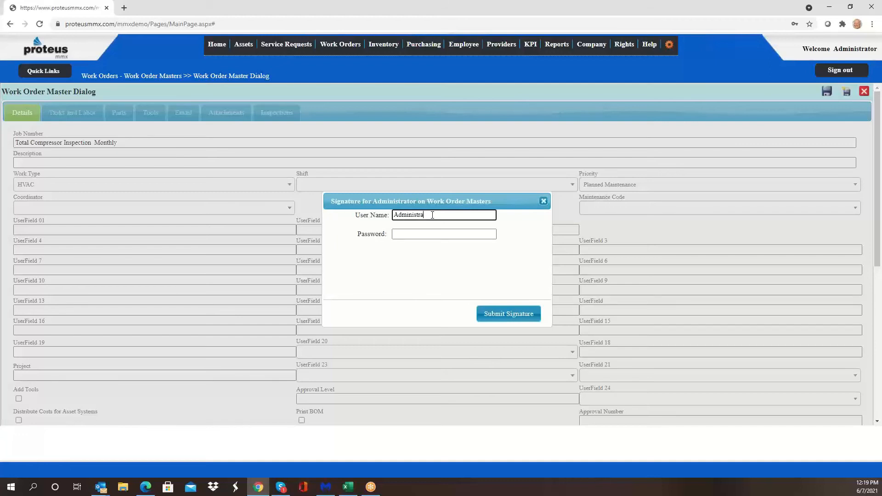
pyautogui.press('Tab')
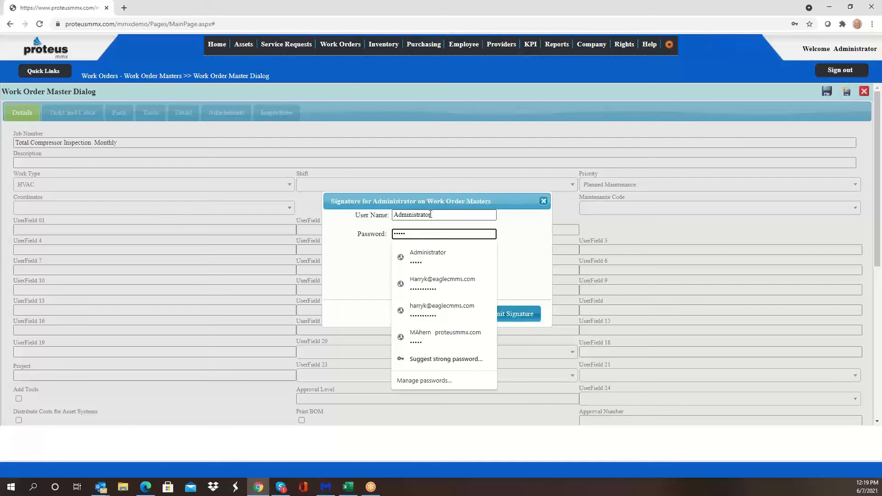
pyautogui.click(509, 257)
pyautogui.click(494, 313)
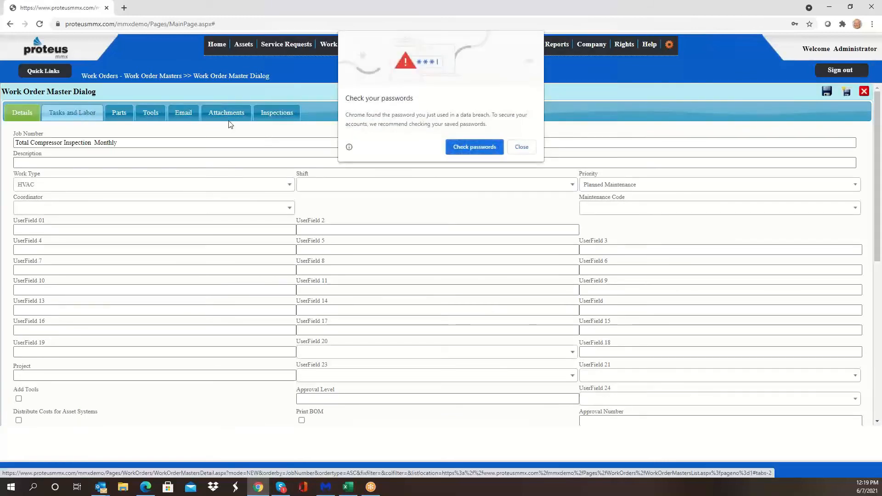
pyautogui.click(522, 147)
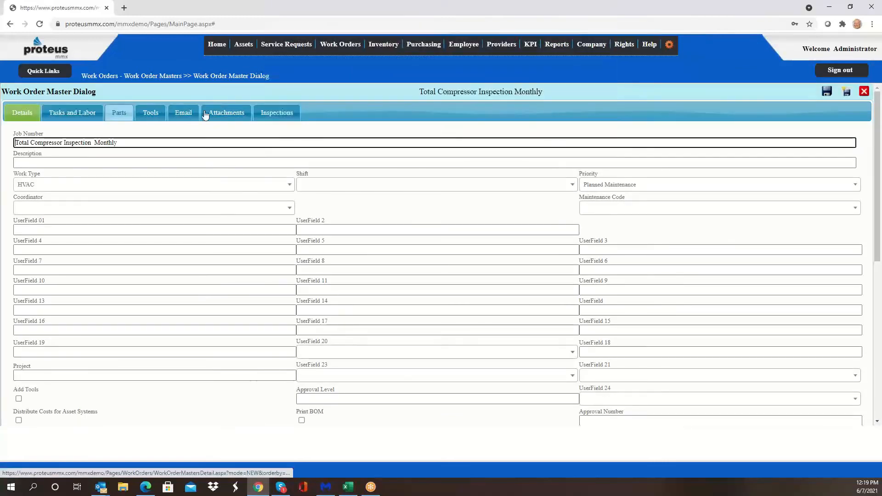
# Step: Add the Compressor Total Inspection section to the work order master's inspections
pyautogui.click(275, 113)
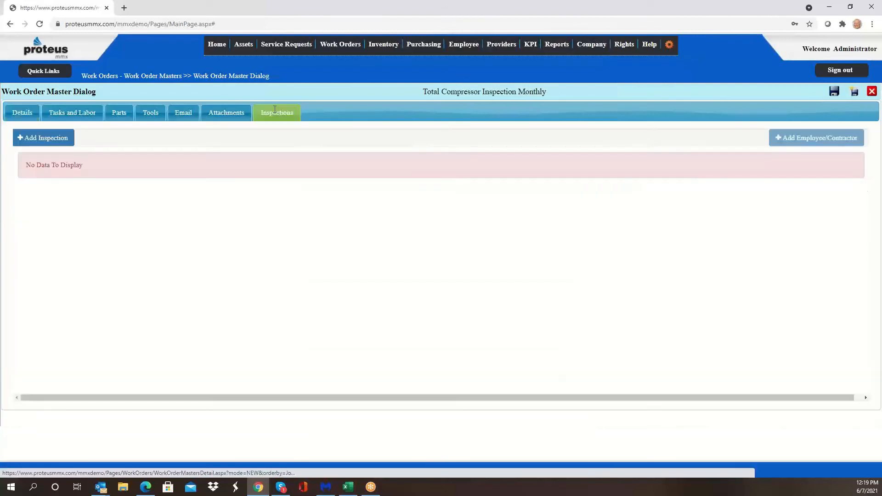
pyautogui.click(36, 139)
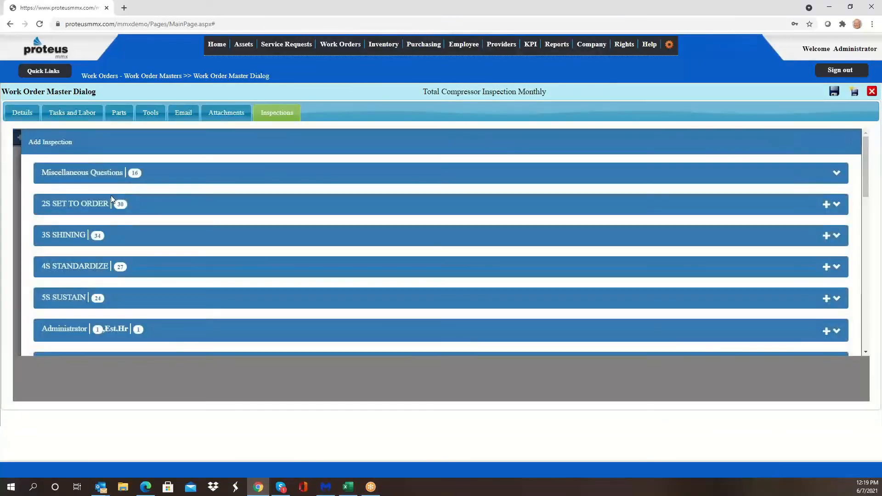
pyautogui.scroll(-5, 128, 204)
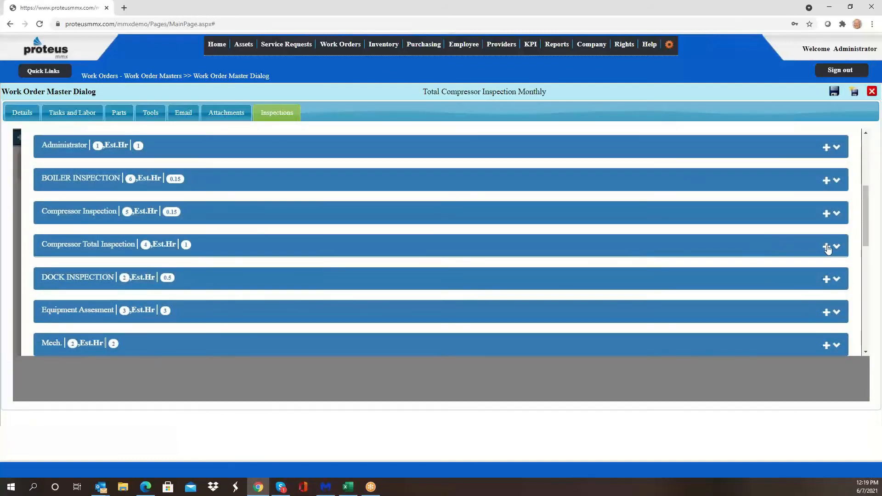
pyautogui.click(826, 247)
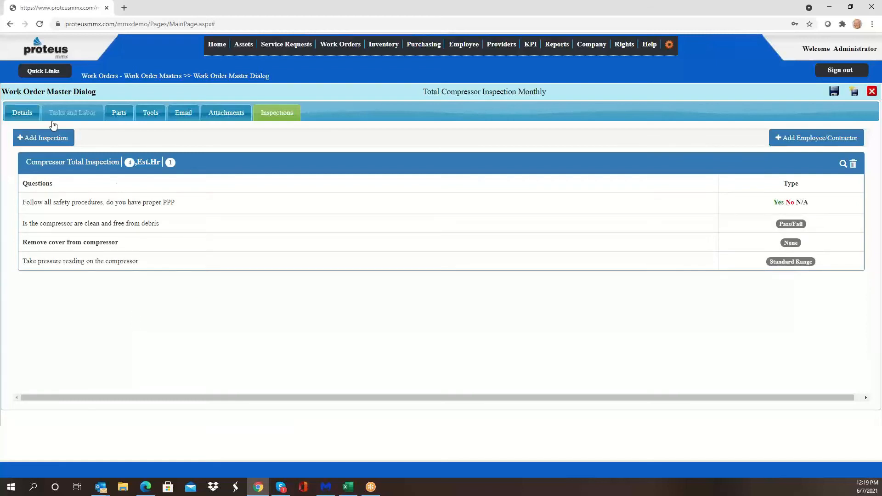
# Step: Review the work order master's details and targets, then return to its inspections
pyautogui.click(22, 113)
pyautogui.scroll(-2, 213, 311)
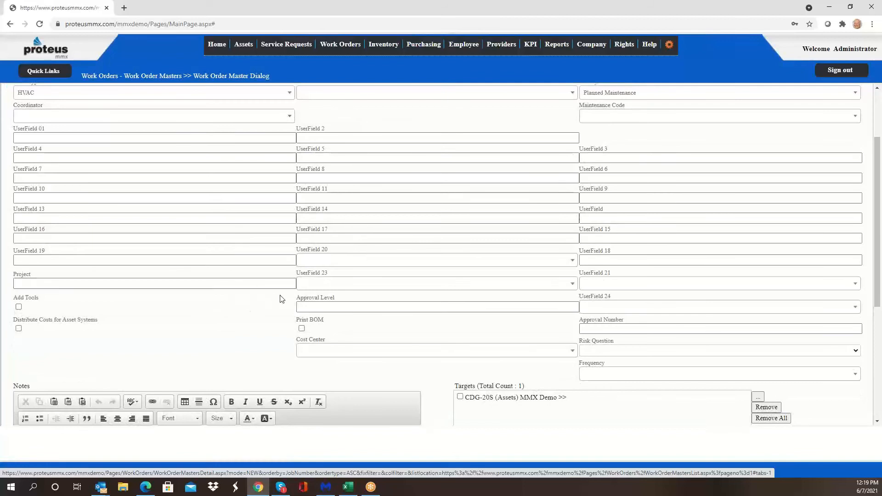
pyautogui.scroll(1, 252, 314)
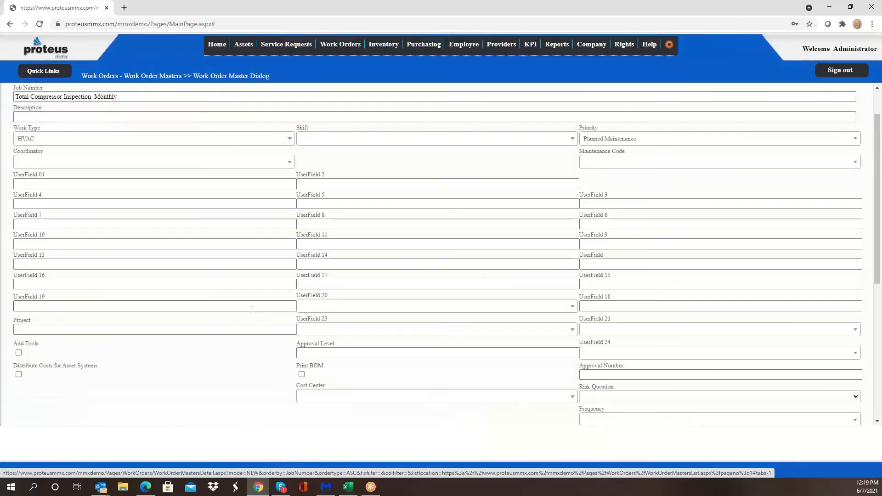
pyautogui.scroll(1, 252, 310)
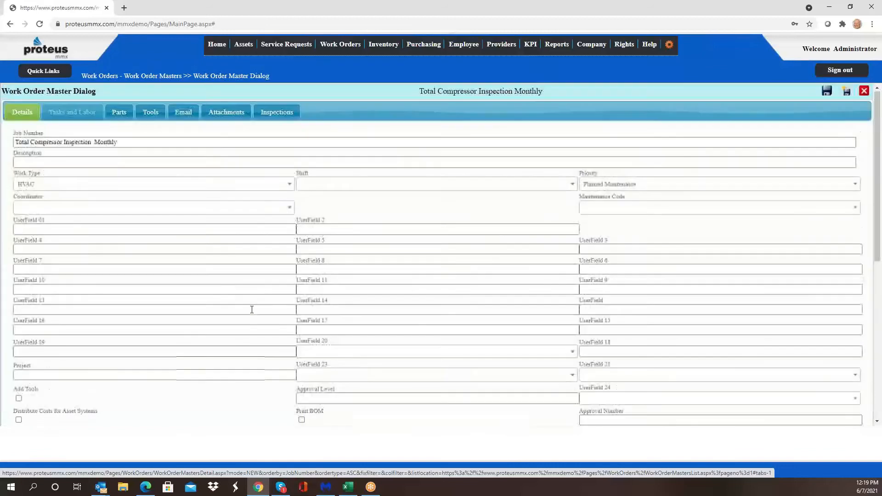
pyautogui.click(274, 112)
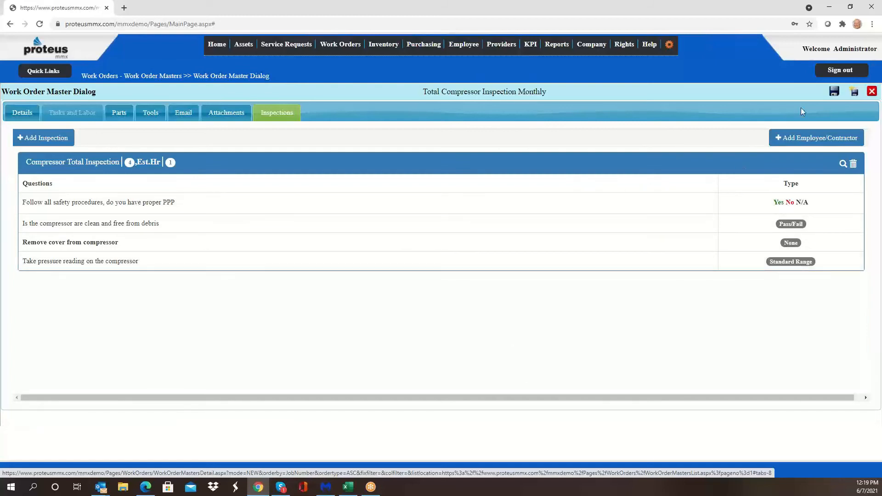
# Step: Save the work order master again with the administrator's account password and return to the Work Order Masters list
pyautogui.click(834, 92)
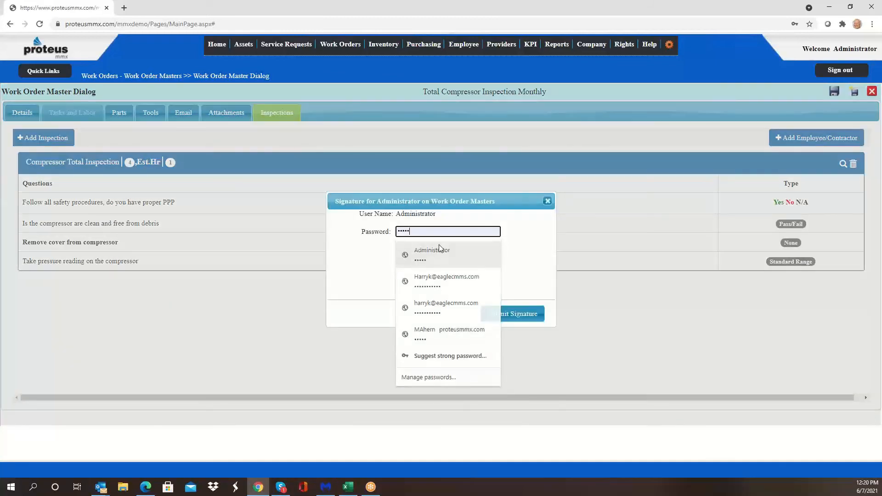
pyautogui.click(440, 252)
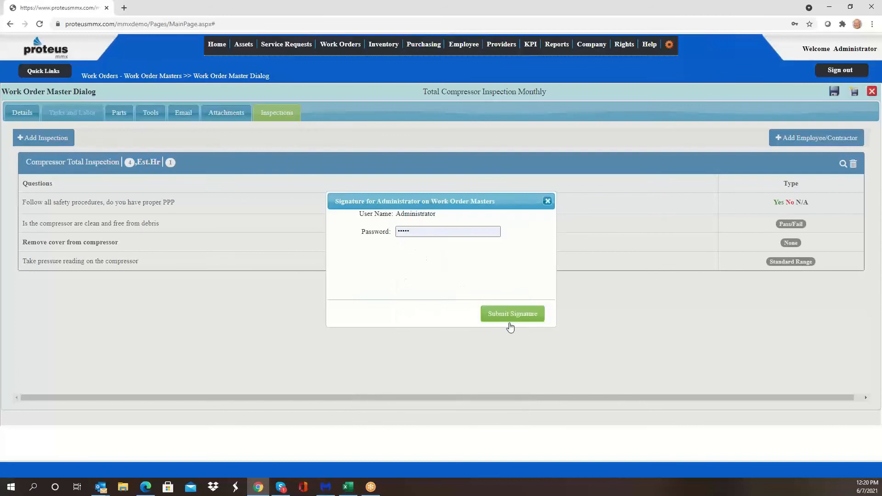
pyautogui.click(510, 320)
pyautogui.click(527, 159)
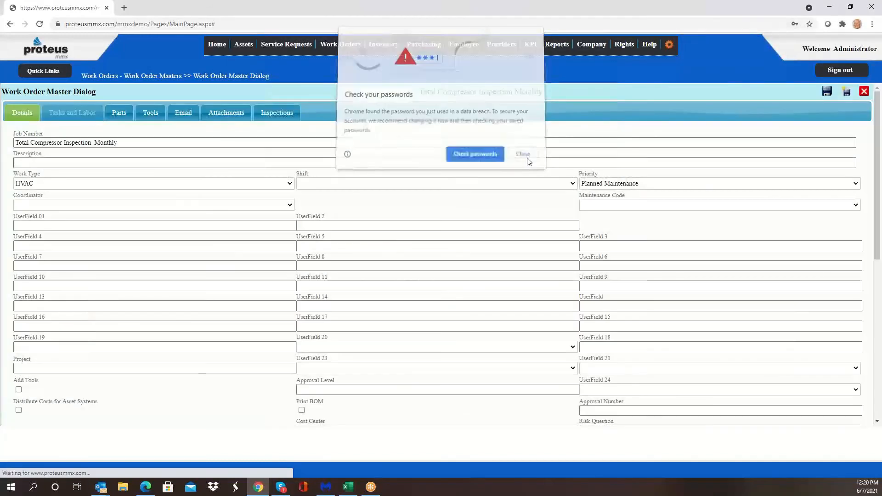
pyautogui.click(268, 114)
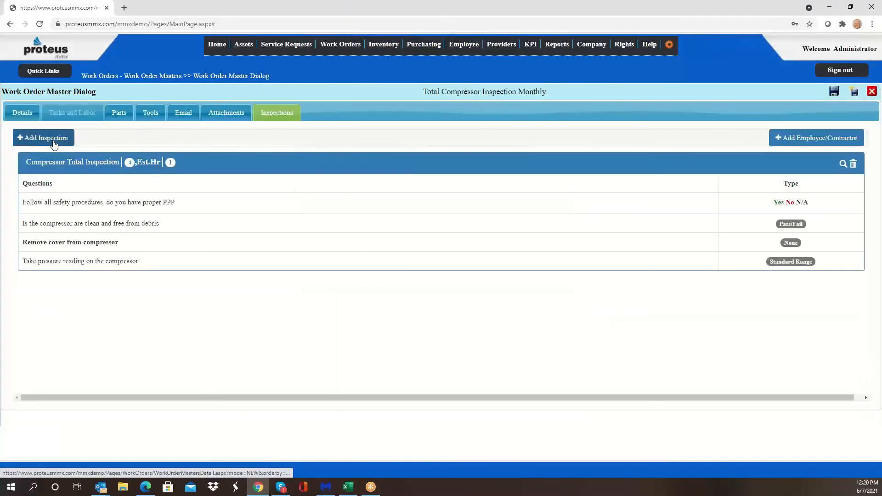
pyautogui.click(162, 77)
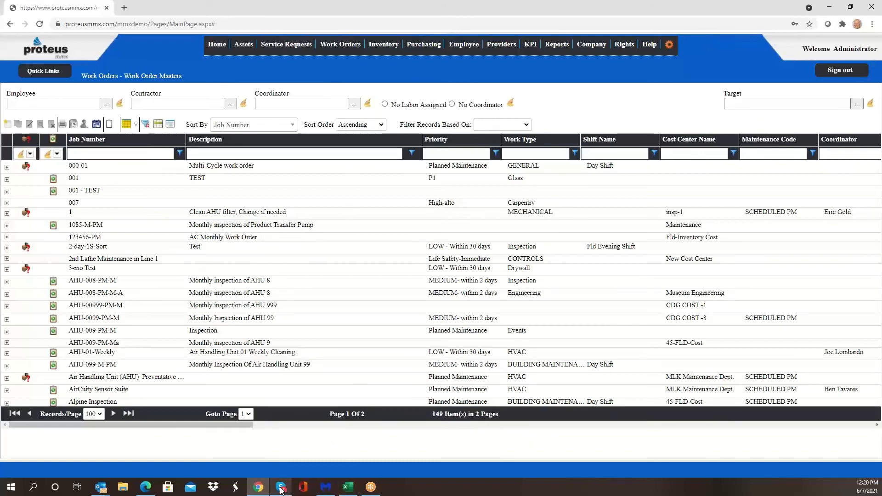
# Step: Switch to the inspections app in Edge and start a new inspection
pyautogui.click(148, 487)
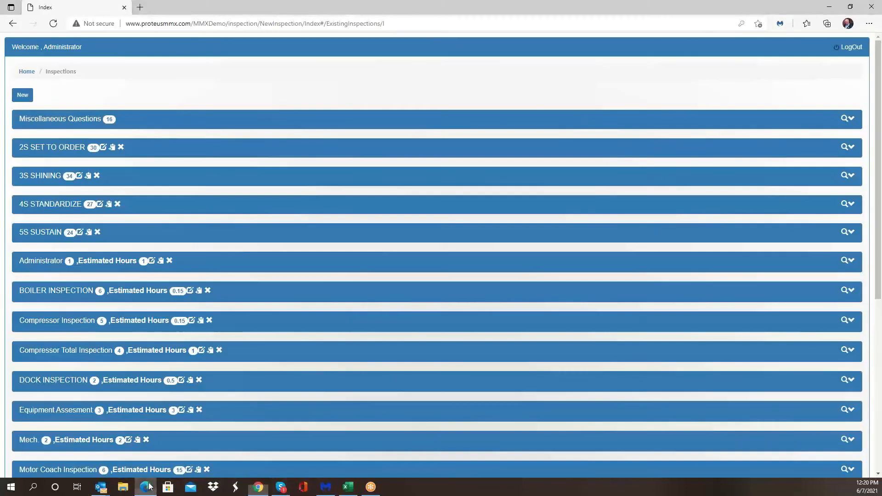
pyautogui.click(23, 96)
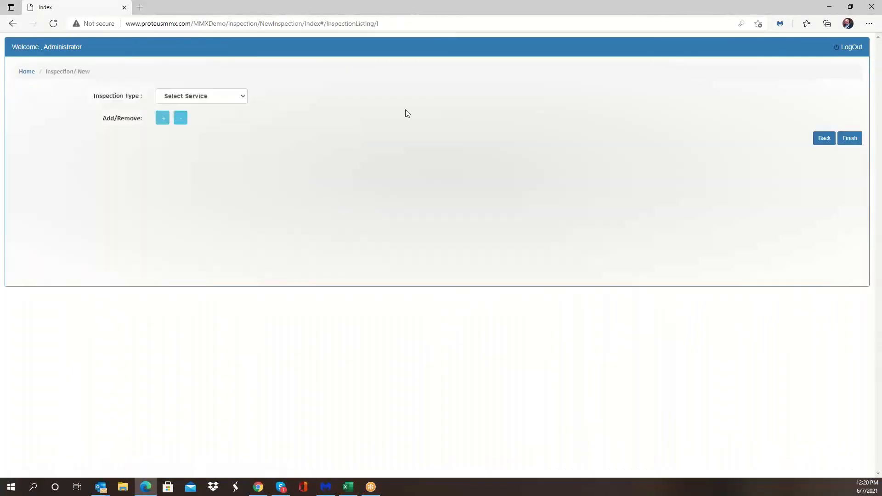
# Step: Add a first question to the new inspection and set its response type to Yes/No/N/A
pyautogui.click(162, 118)
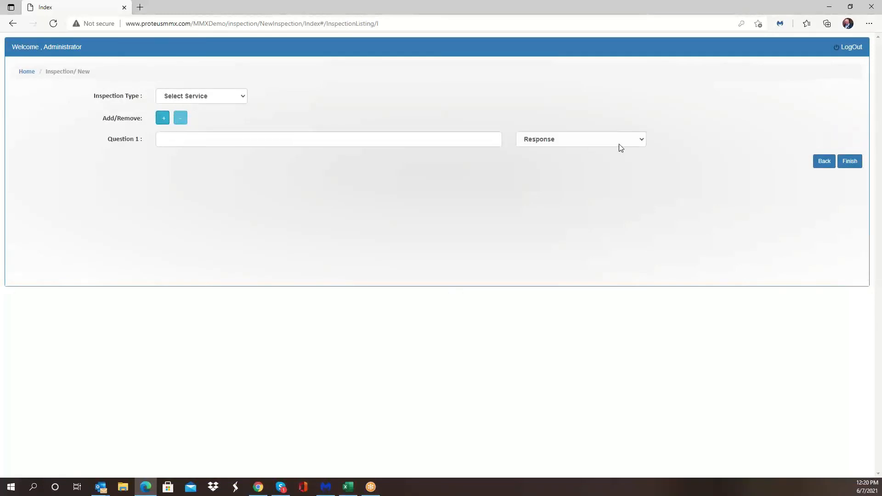
pyautogui.click(641, 140)
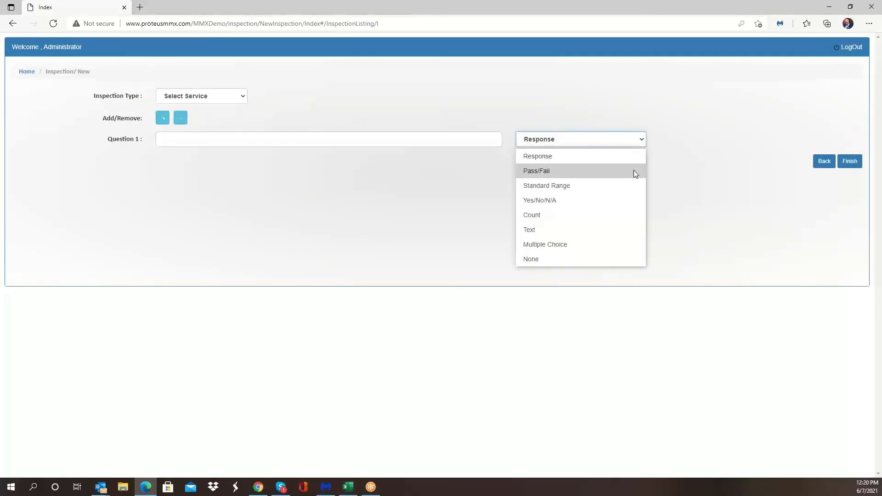
pyautogui.click(630, 202)
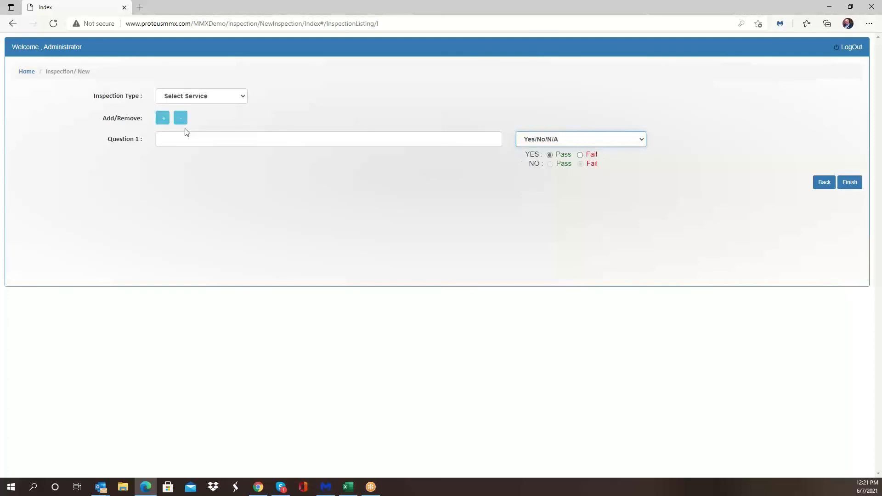
# Step: Add a second question and set its response type to Multiple Choice
pyautogui.click(163, 118)
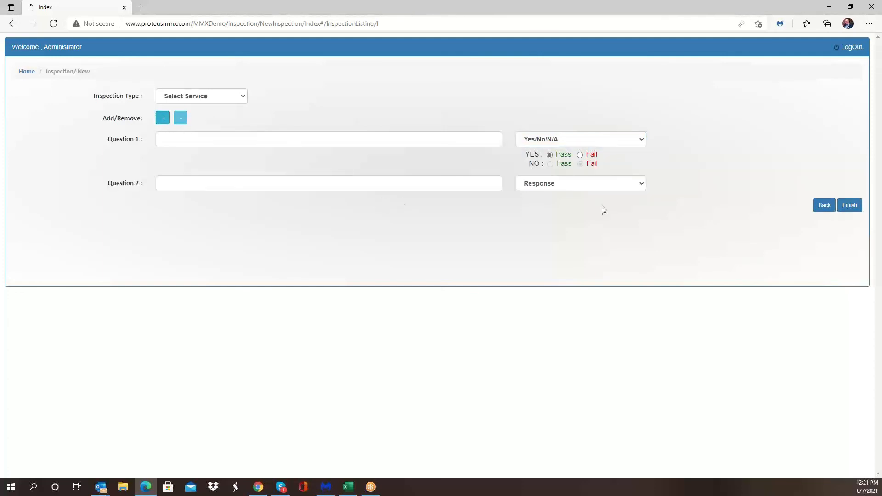
pyautogui.click(640, 186)
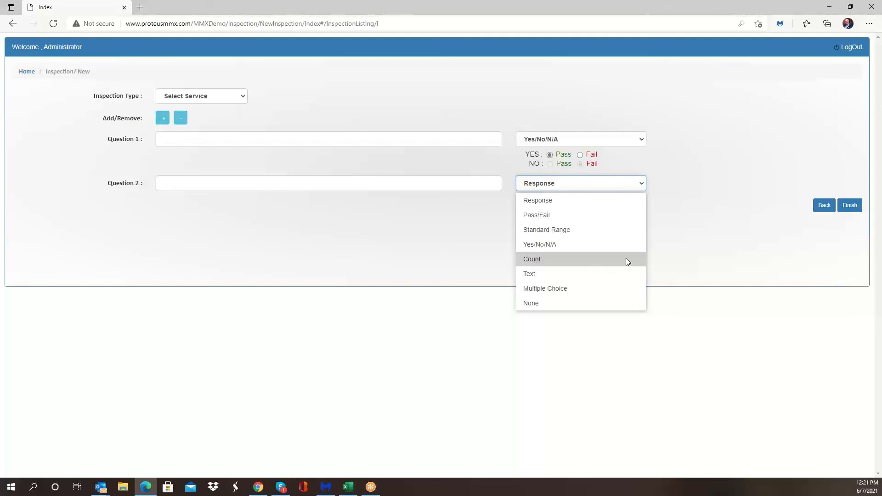
pyautogui.click(615, 288)
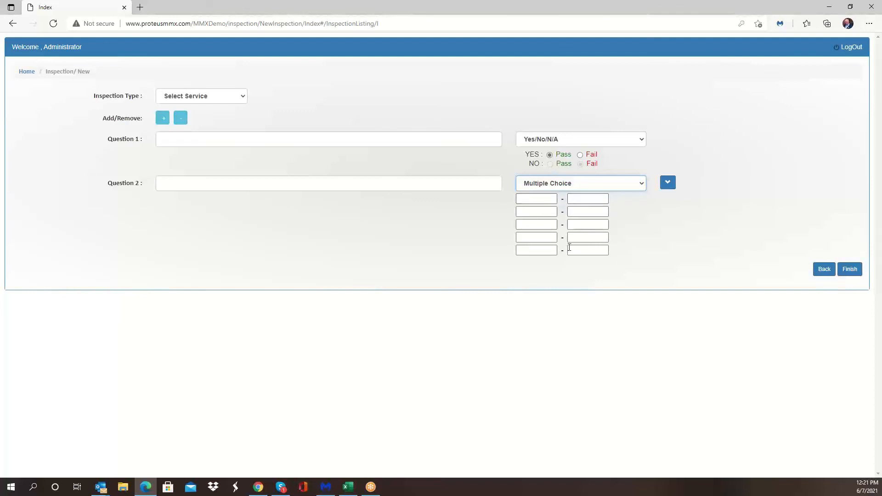
# Step: Enter YES, NO and MAYBE as the multiple-choice options for the second question
pyautogui.click(545, 199)
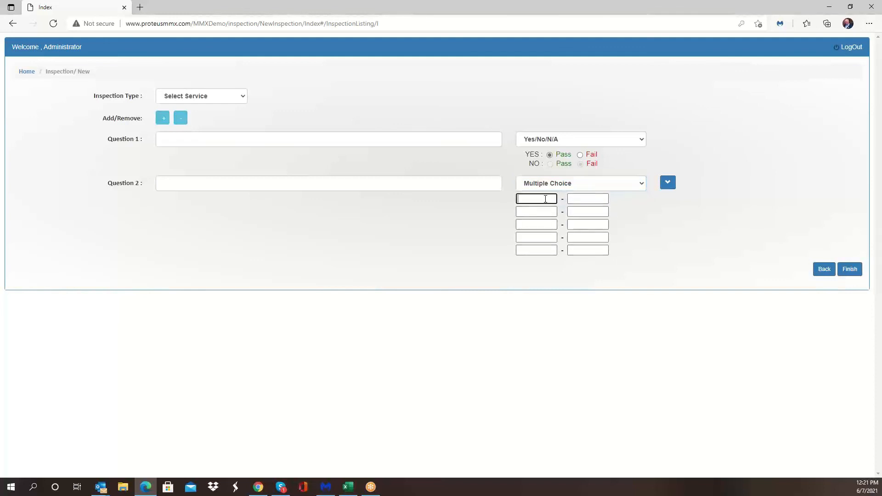
pyautogui.write('YES')
pyautogui.press('Tab')
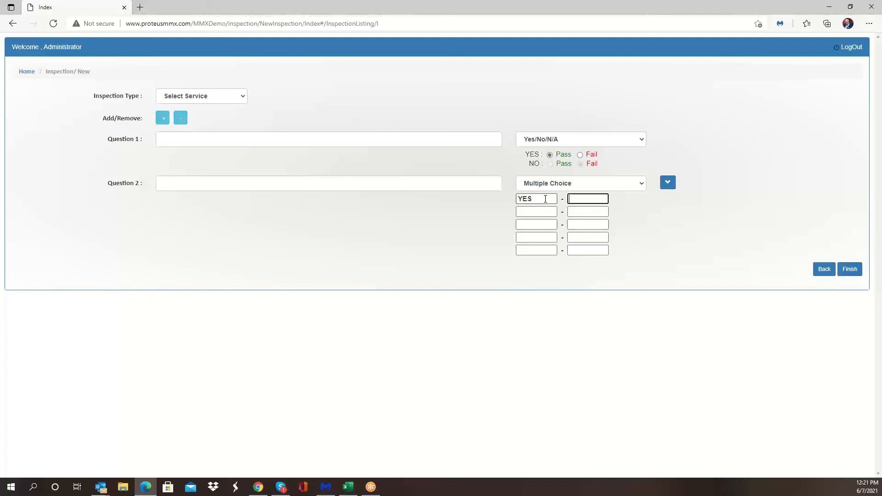
pyautogui.write('NO Maybe')
pyautogui.click(582, 199)
pyautogui.doubleClick(597, 199)
pyautogui.press('BackSpace')
pyautogui.click(533, 211)
pyautogui.write('MAYBE')
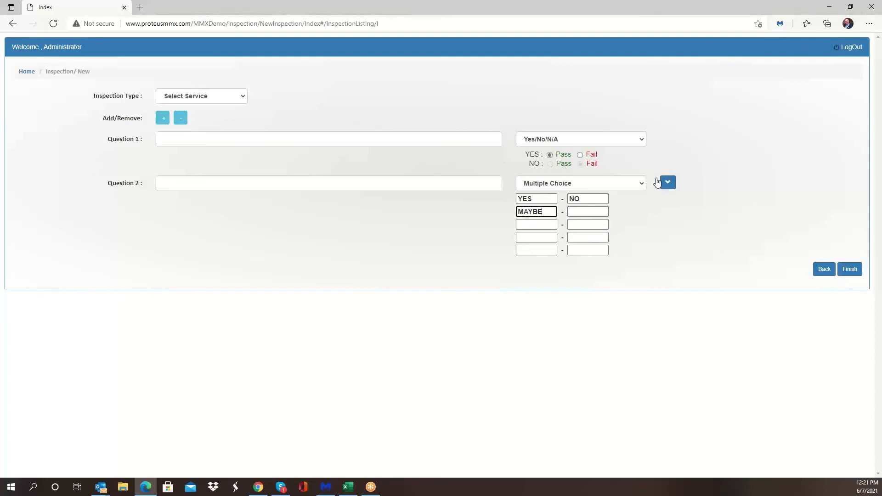
# Step: Add a third question, open its response type options, and close the inspections browser tab
pyautogui.click(163, 118)
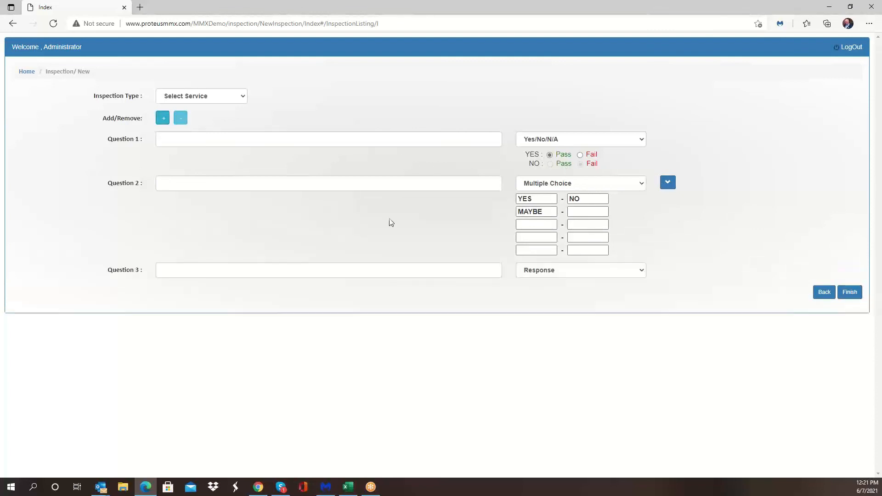
pyautogui.click(646, 271)
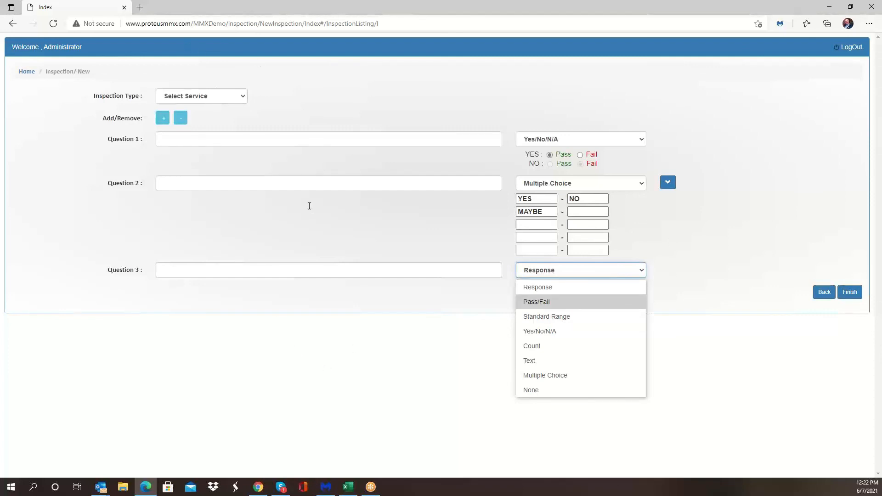
pyautogui.click(124, 7)
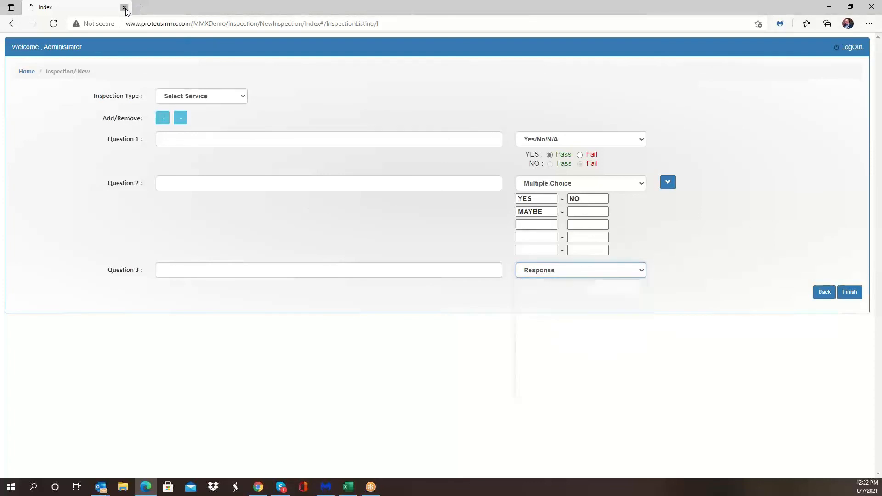